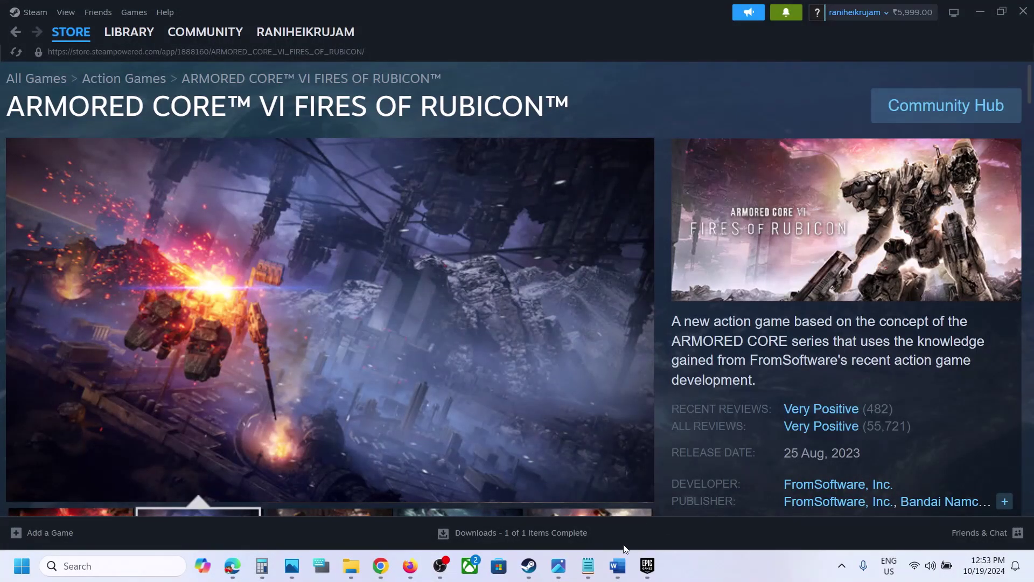
# - Switch to the Word notes to read the "Update Steam" line, and bring up the client update option in Steam
pyautogui.click(617, 566)
pyautogui.moveTo(101, 35)
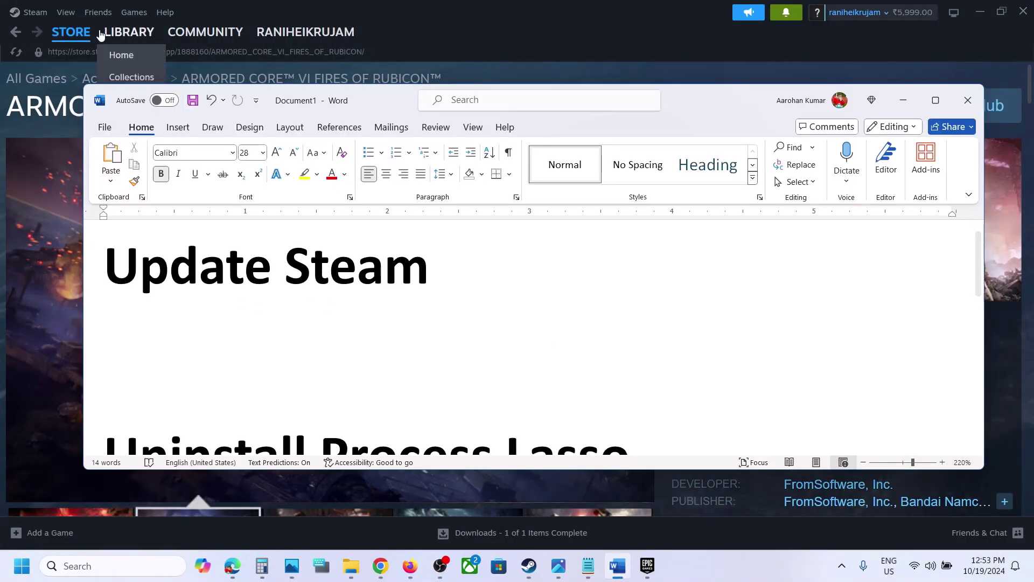
pyautogui.click(35, 12)
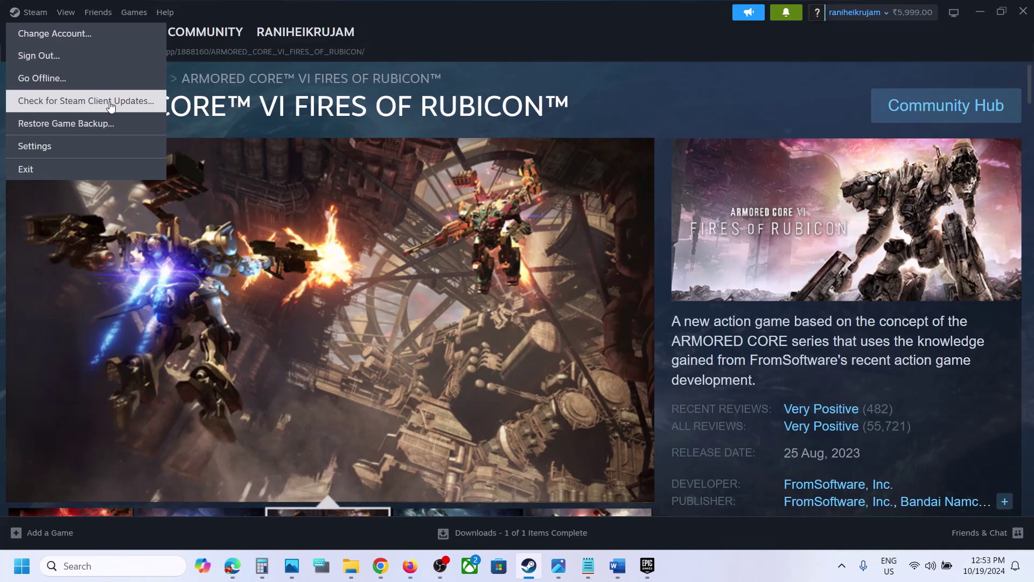
# - Return to the Word notes and select "Process Lasso" in the "Uninstall Process Lasso" line
pyautogui.click(618, 566)
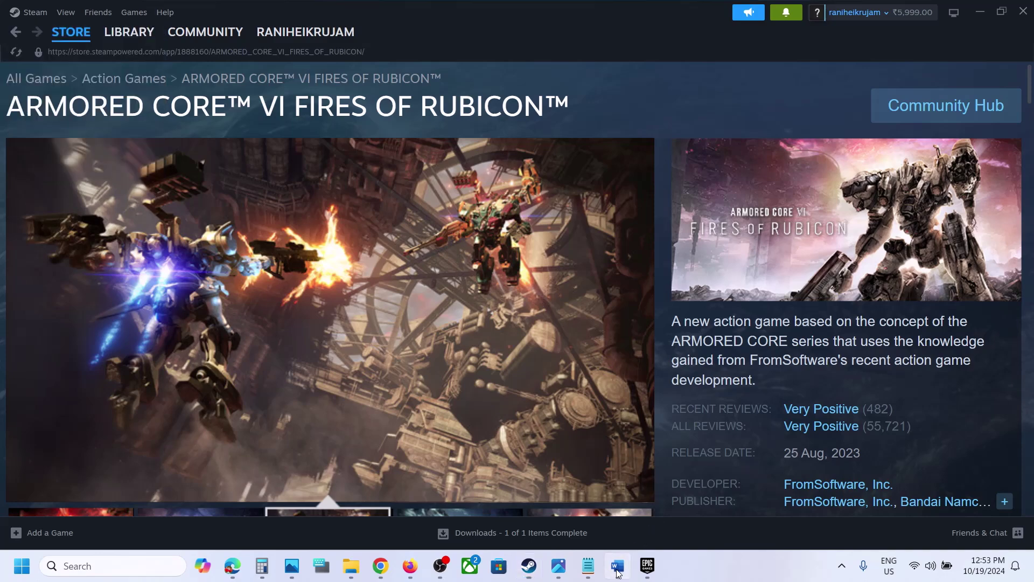
pyautogui.scroll(-2, 392, 352)
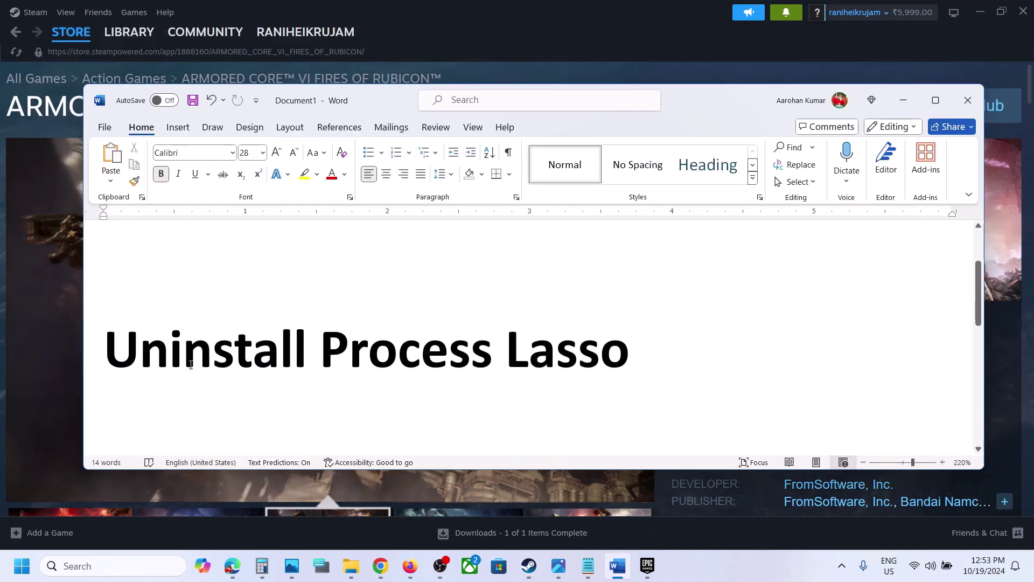
pyautogui.moveTo(143, 350)
pyautogui.mouseDown()
pyautogui.moveTo(383, 354)
pyautogui.moveTo(579, 341)
pyautogui.mouseUp()
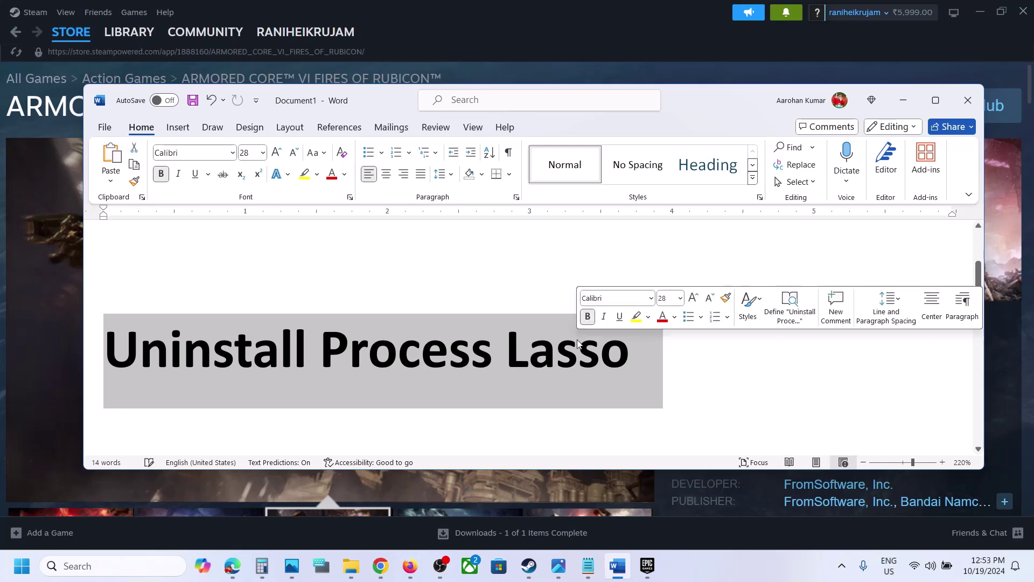
pyautogui.click(338, 360)
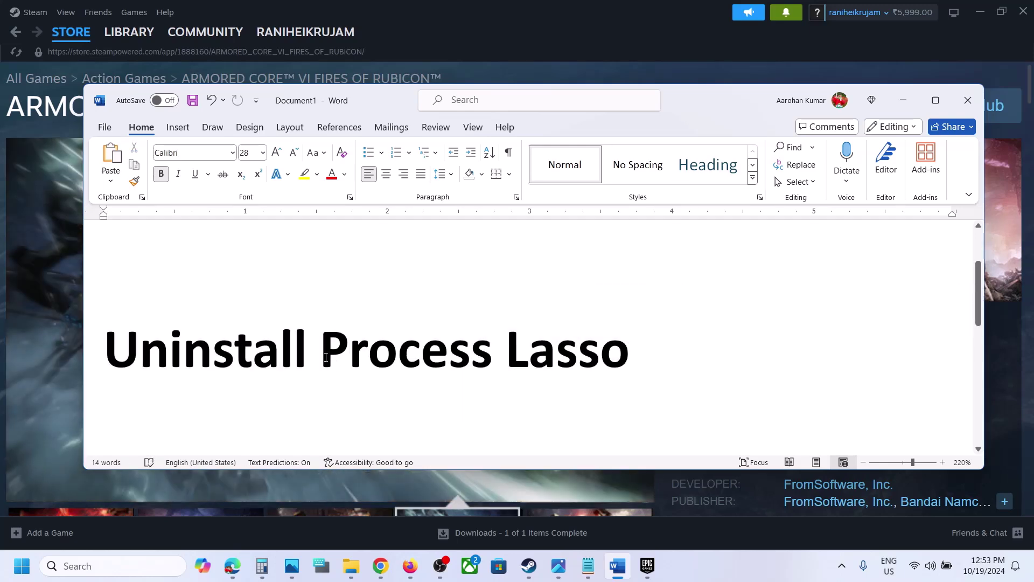
pyautogui.moveTo(338, 360); pyautogui.dragTo(620, 354)
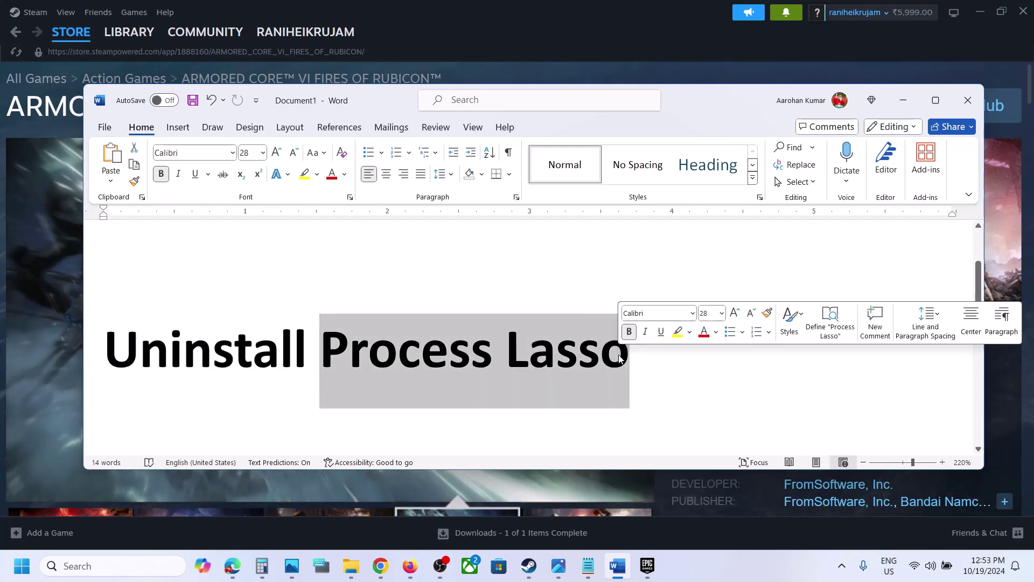
# - Bring up the Windows power options and dismiss them without choosing one
pyautogui.press('super')
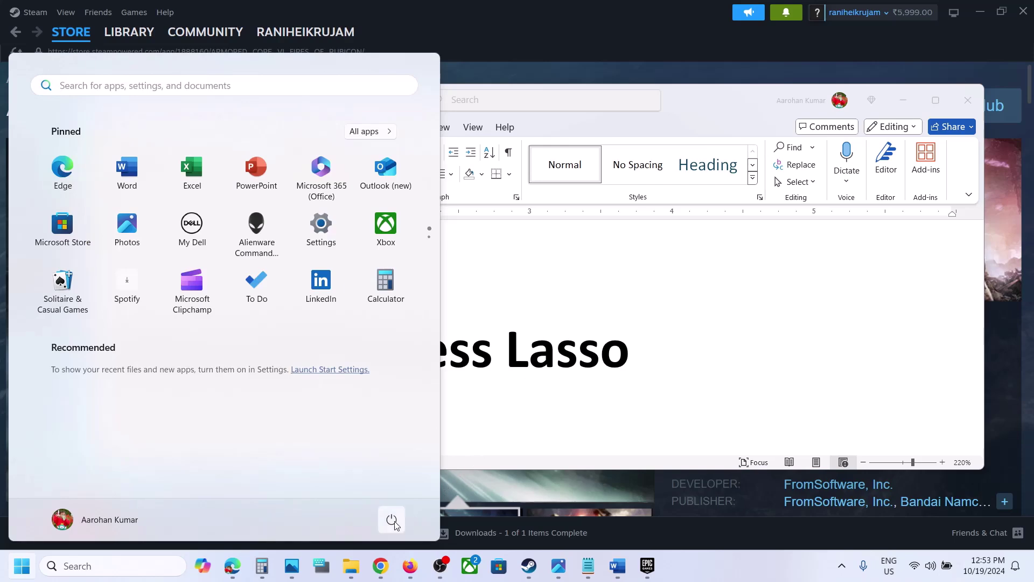
pyautogui.click(392, 521)
pyautogui.press('super')
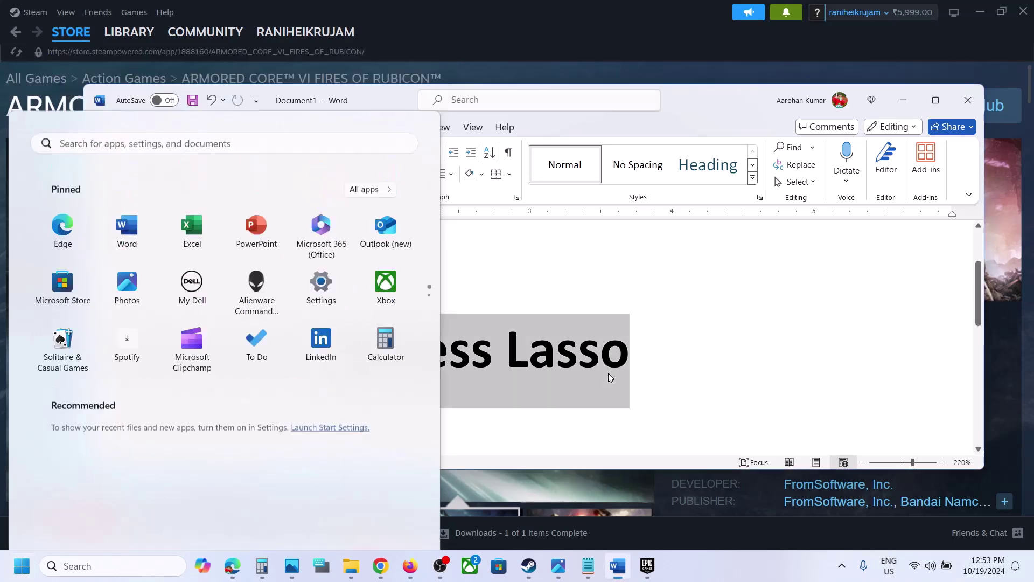
# - Select the "Set Windows resolution to 1920x1080" line in the Word notes, and open the display resolution choices in Windows Settings
pyautogui.scroll(-5, 357, 376)
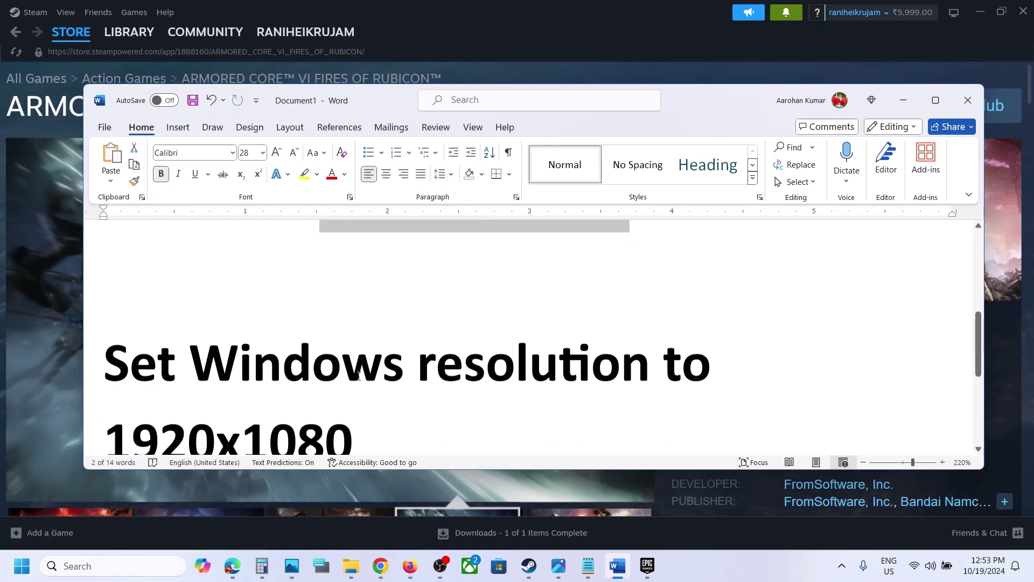
pyautogui.moveTo(105, 323); pyautogui.dragTo(420, 406)
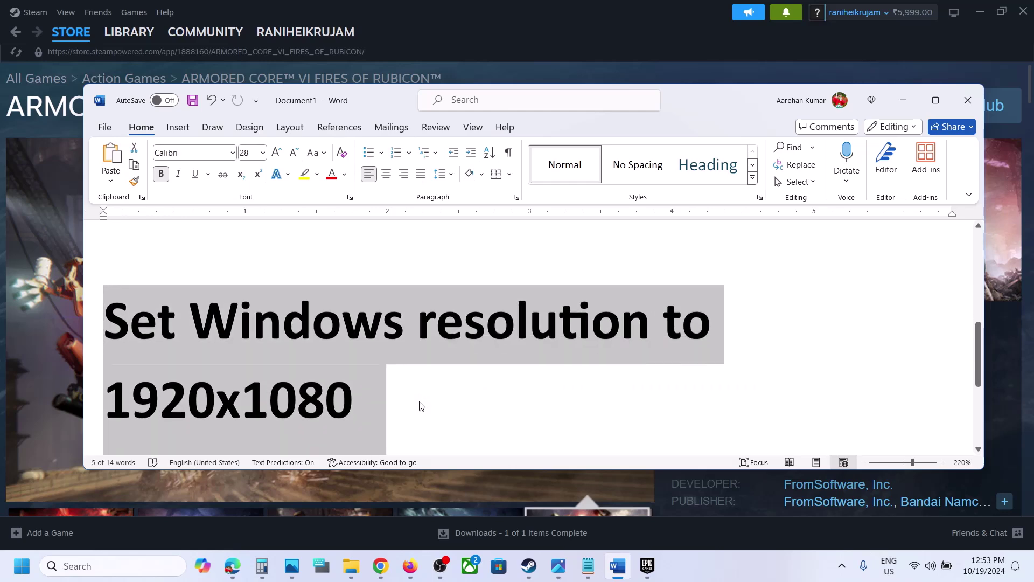
pyautogui.press('super+i')
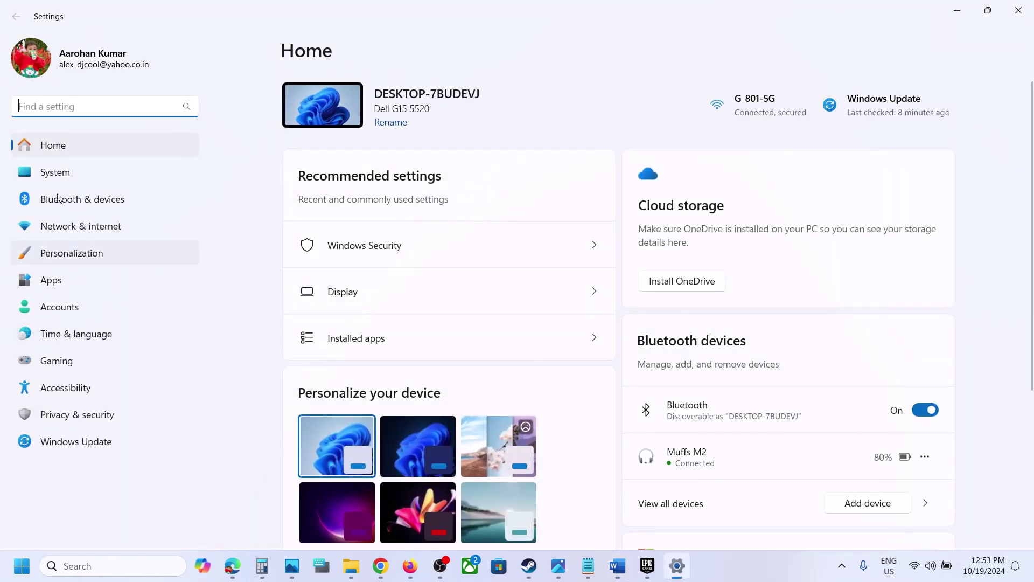
pyautogui.click(46, 171)
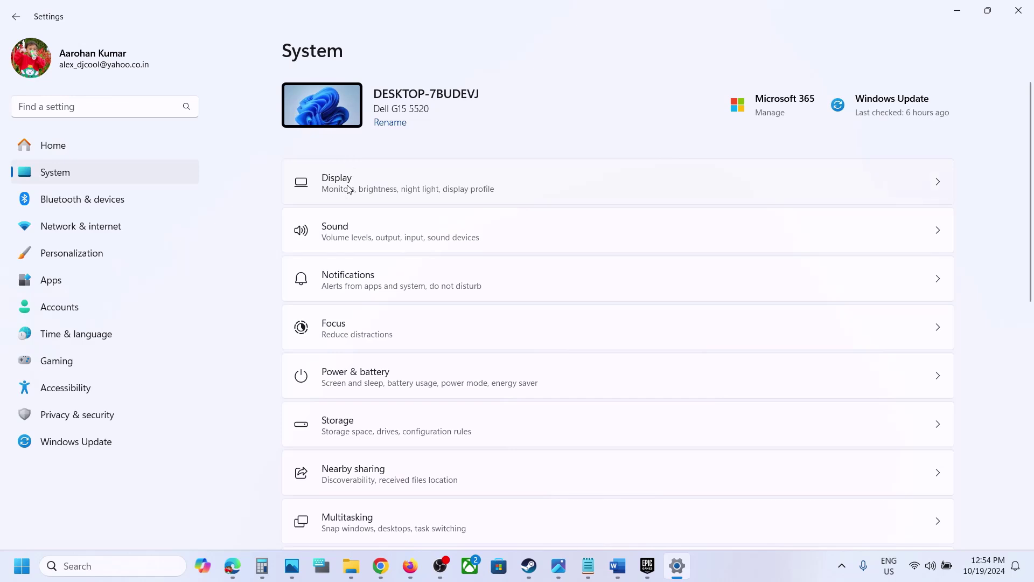
pyautogui.click(347, 186)
pyautogui.scroll(-2, 649, 289)
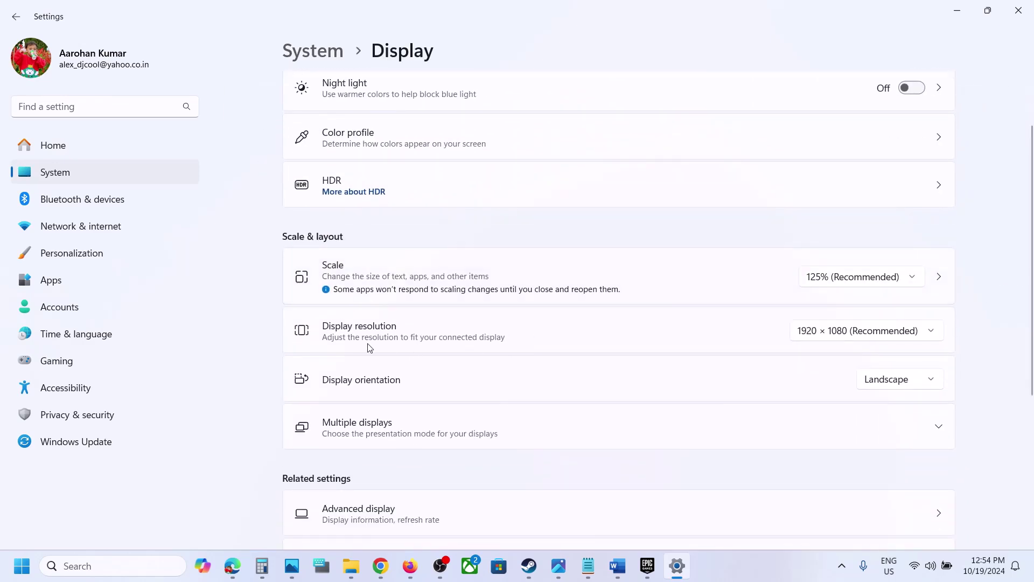
pyautogui.click(874, 339)
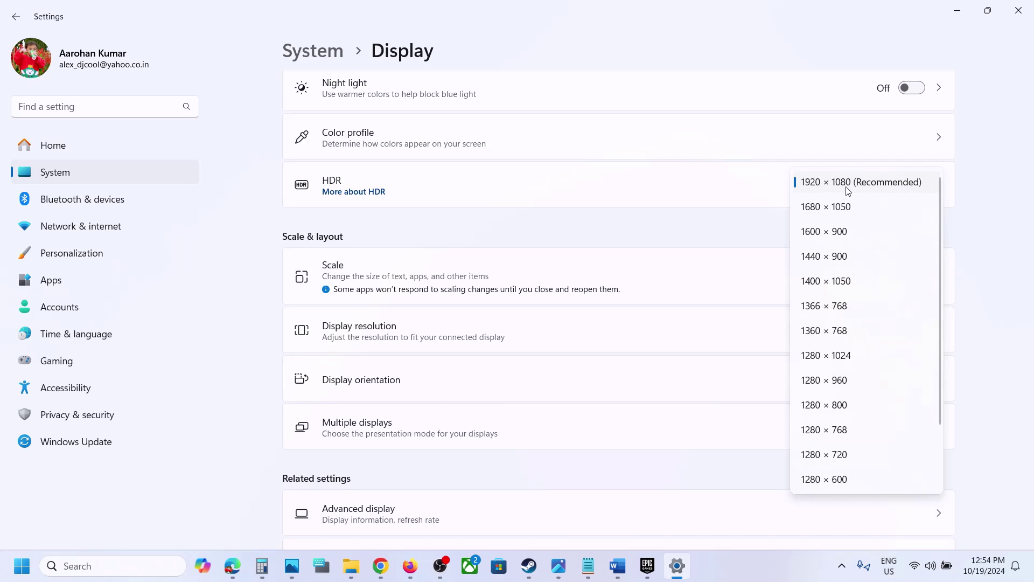
# - Switch to the Word notes and select the "Update Epic Games Launcher" line
pyautogui.click(618, 566)
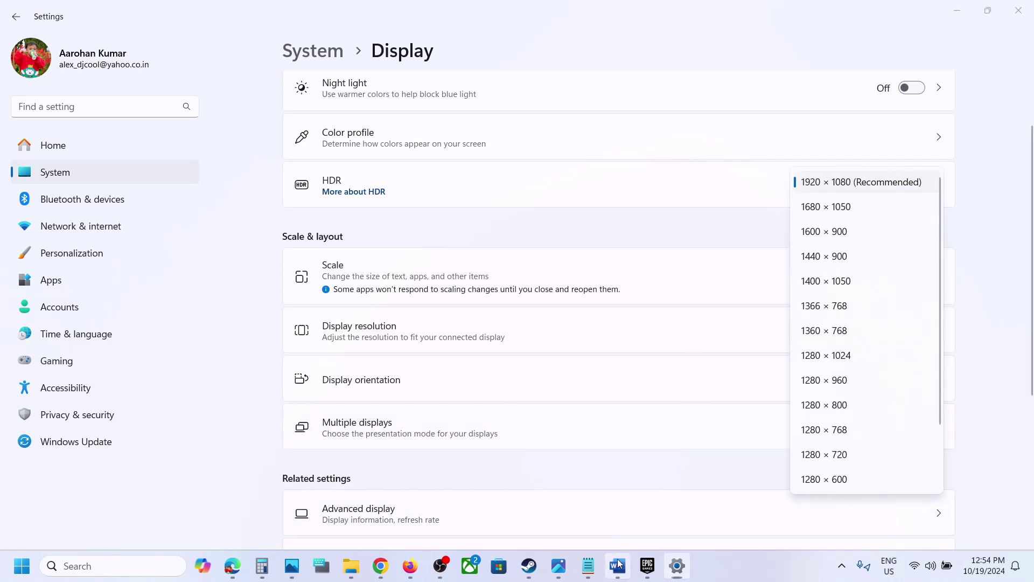
pyautogui.scroll(-4, 512, 362)
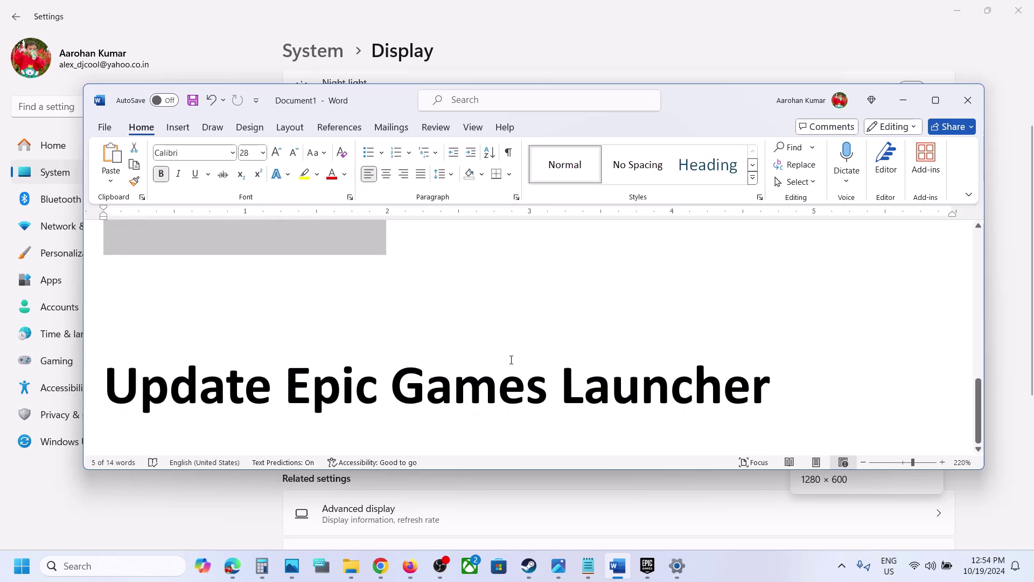
pyautogui.moveTo(106, 386); pyautogui.dragTo(776, 393)
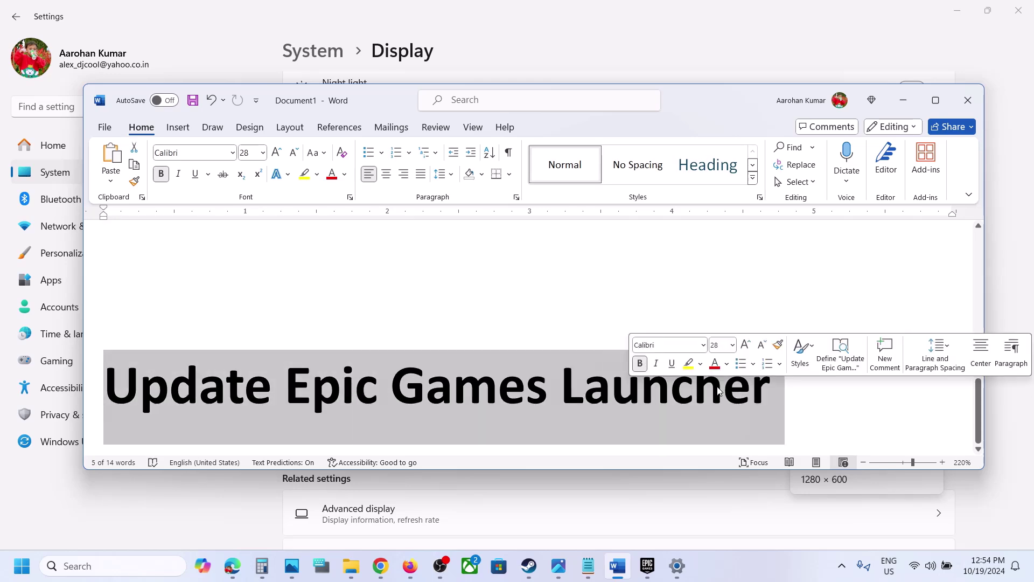
# - Open the settings of the Epic Games Launcher, and view the picture "Epic game launcher Update Option.jpg" in Photos
pyautogui.click(647, 574)
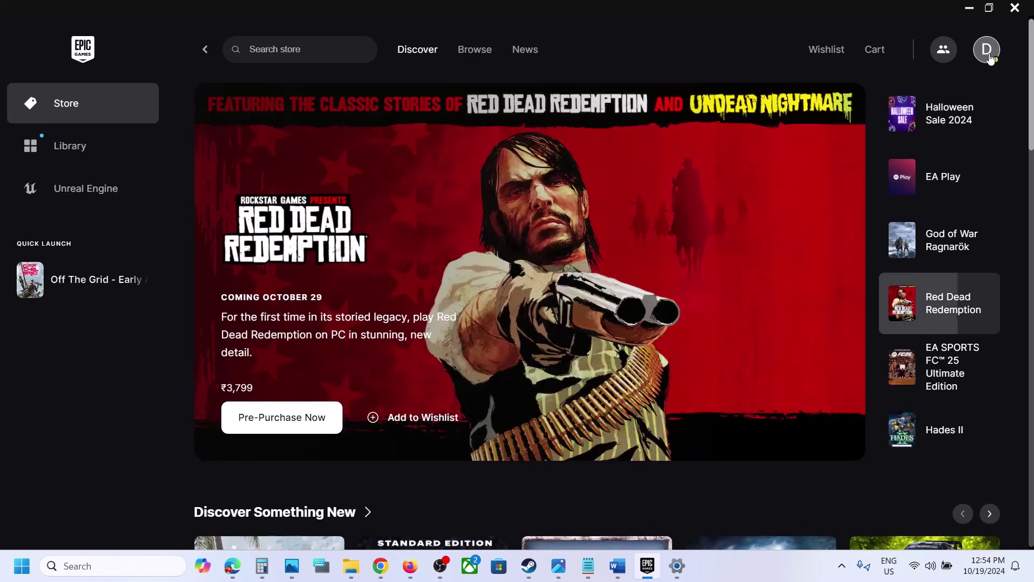
pyautogui.click(990, 53)
pyautogui.click(780, 301)
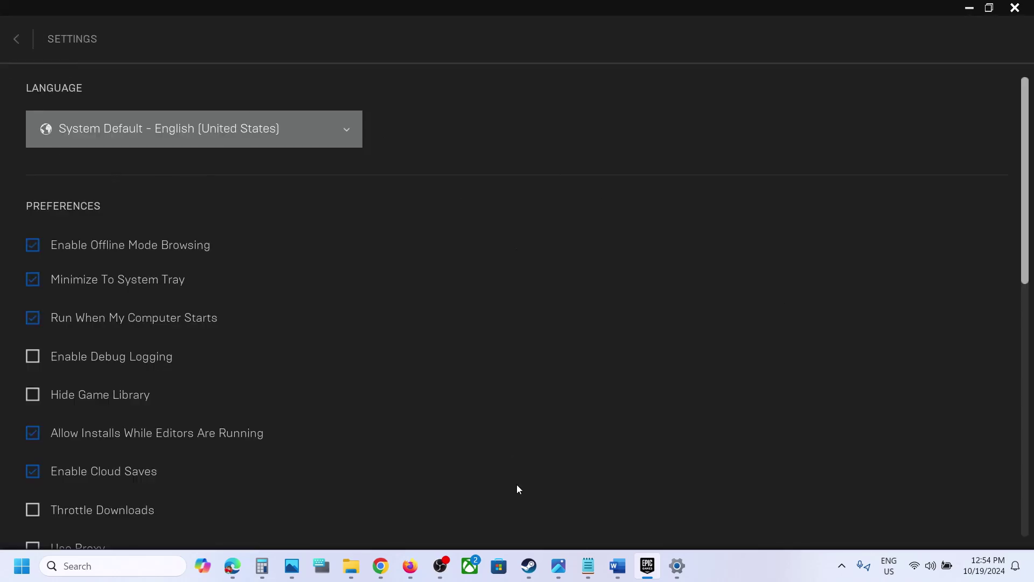
pyautogui.moveTo(558, 565)
pyautogui.click(645, 515)
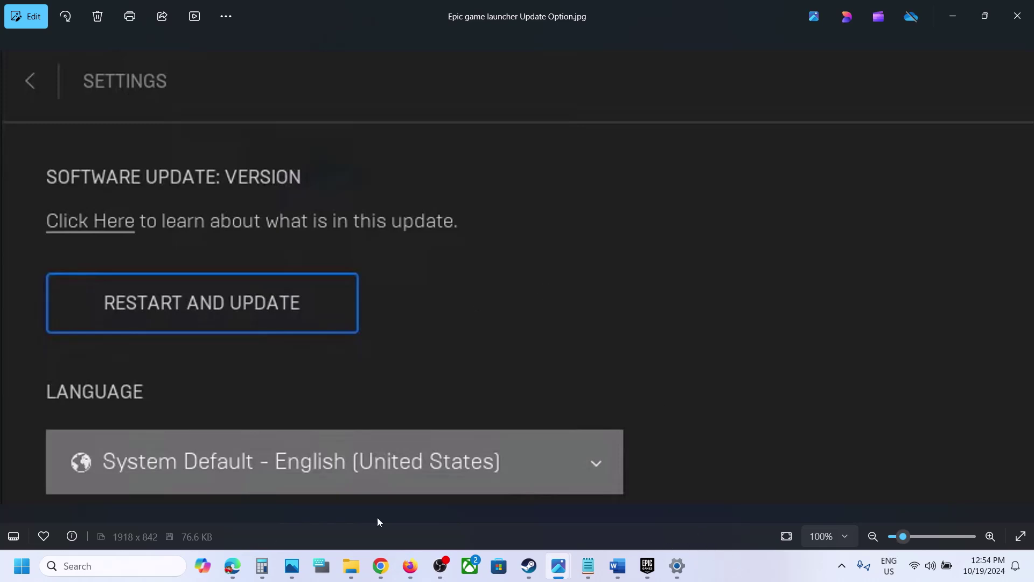
# - Search Windows for "epic", look at the actions offered for Epic Games Launcher, and dismiss the search
pyautogui.click(106, 566)
pyautogui.write('epic')
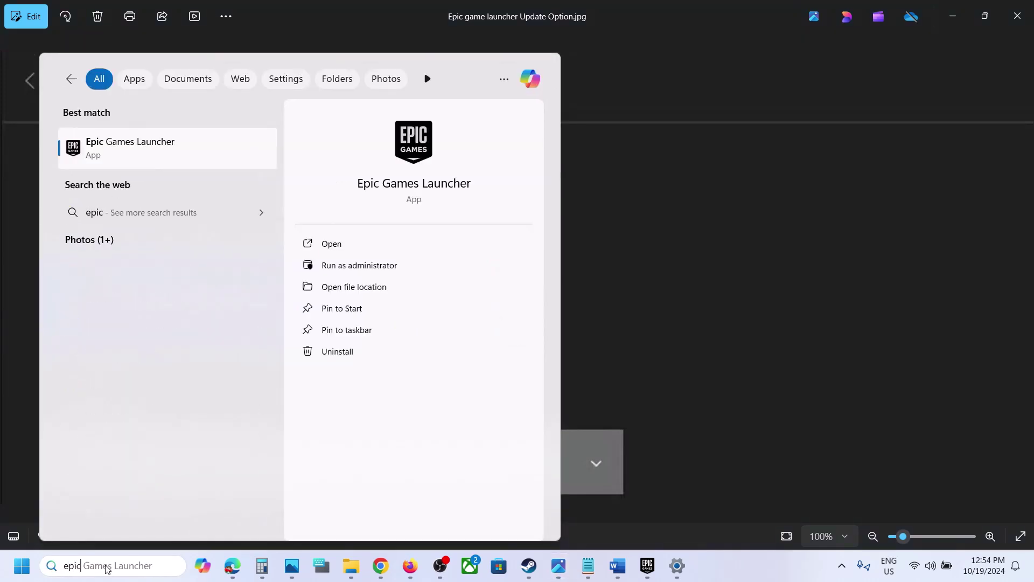
pyautogui.rightClick(135, 154)
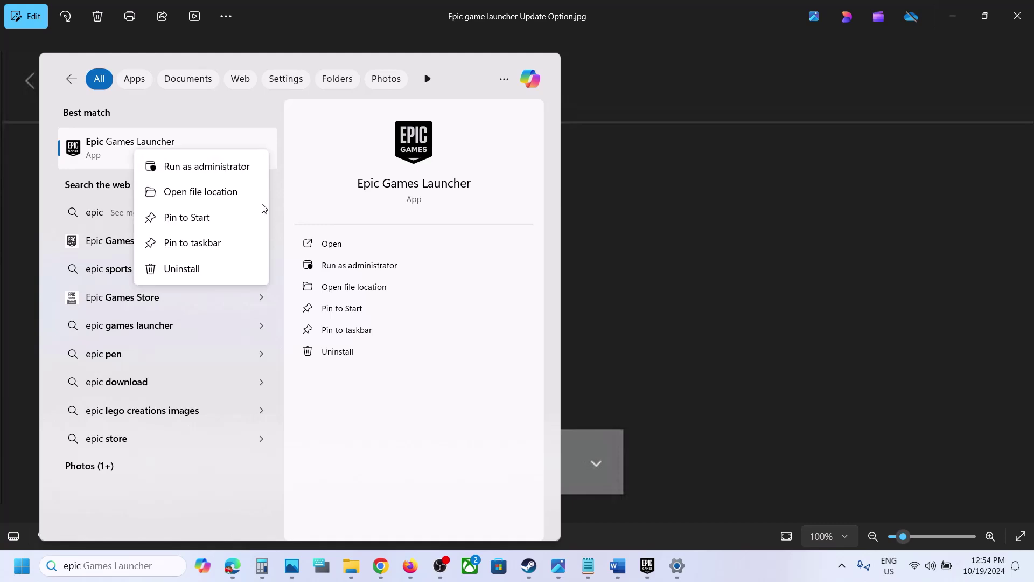
pyautogui.click(753, 256)
pyautogui.click(754, 256)
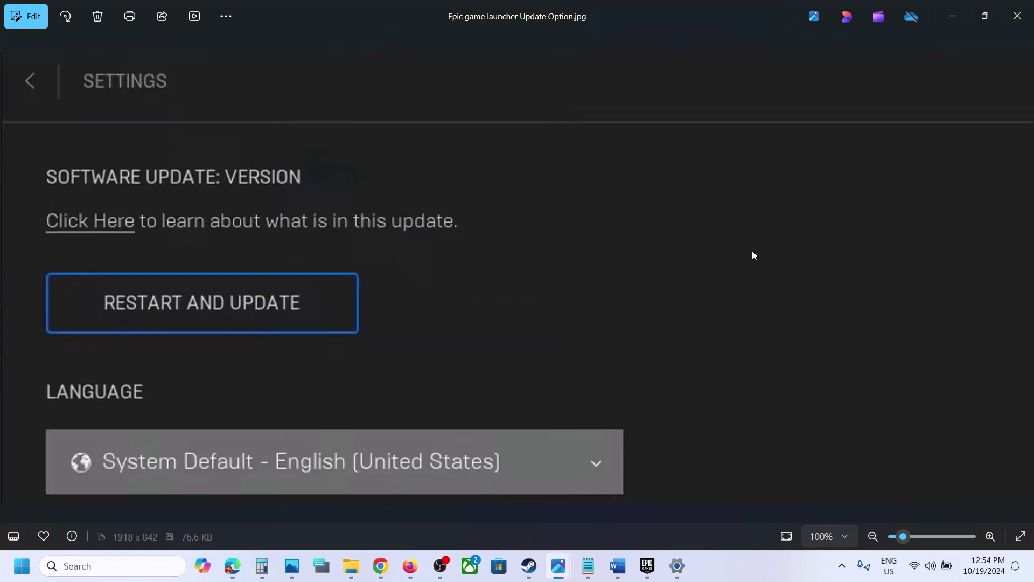
# - Return to the Word troubleshooting notes and read from Step 2 on to Step 3 about verifying the game files
pyautogui.click(617, 566)
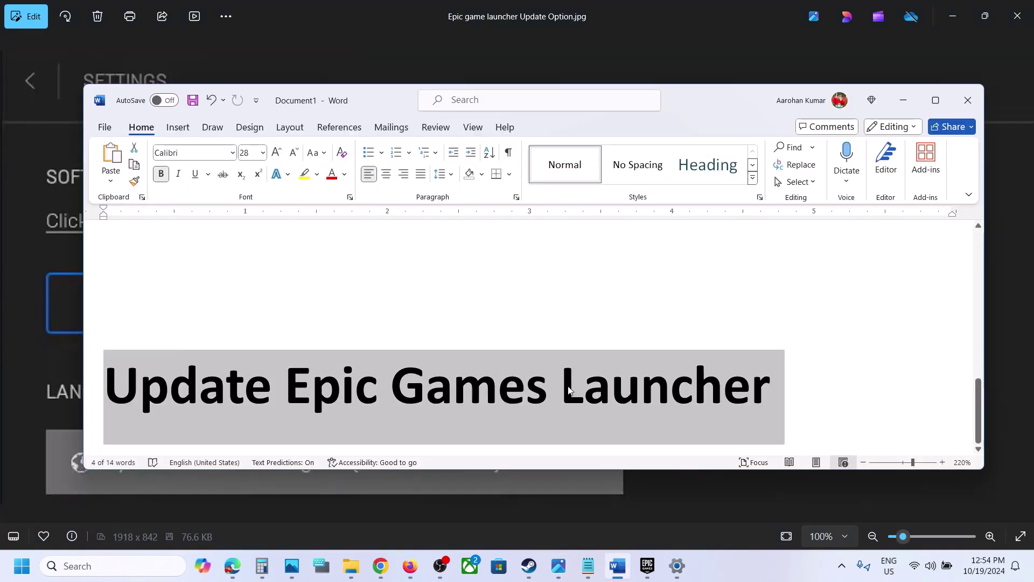
pyautogui.click(711, 567)
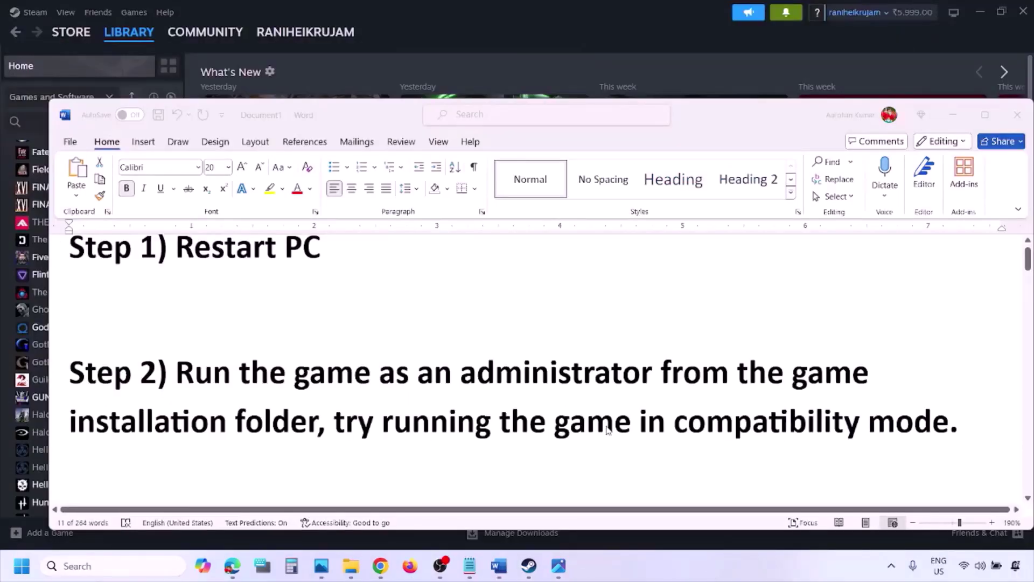
pyautogui.scroll(-3, 563, 401)
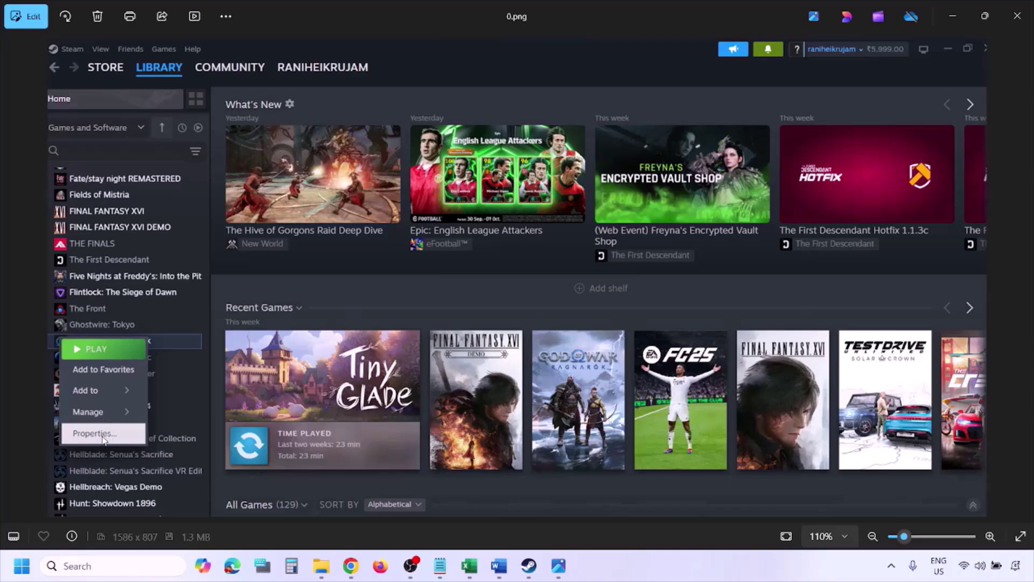
# - View the whole Steam library screenshot "0.png" in Photos at 100% and advance to the next picture
pyautogui.scroll(-1, 372, 338)
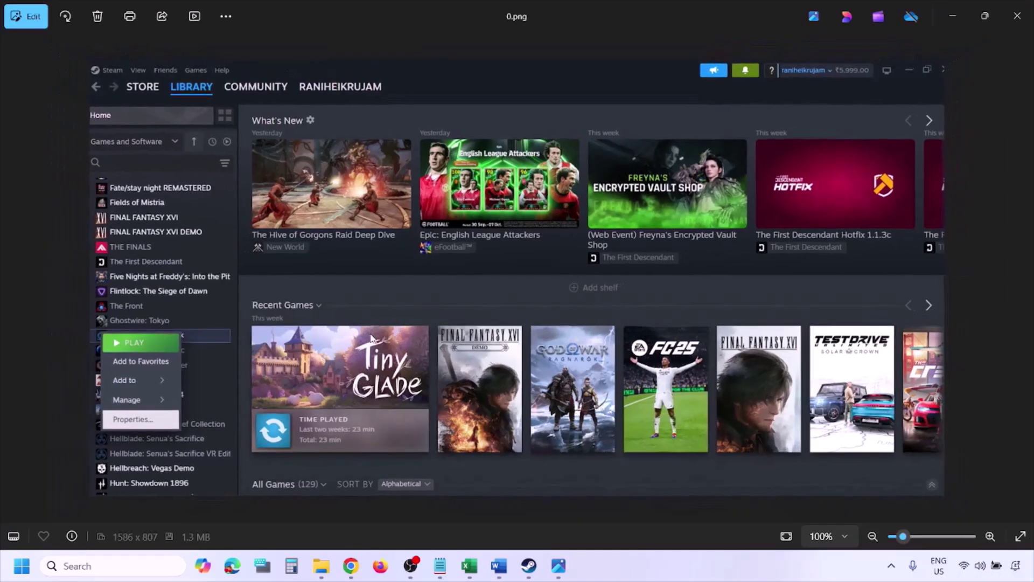
pyautogui.click(371, 338)
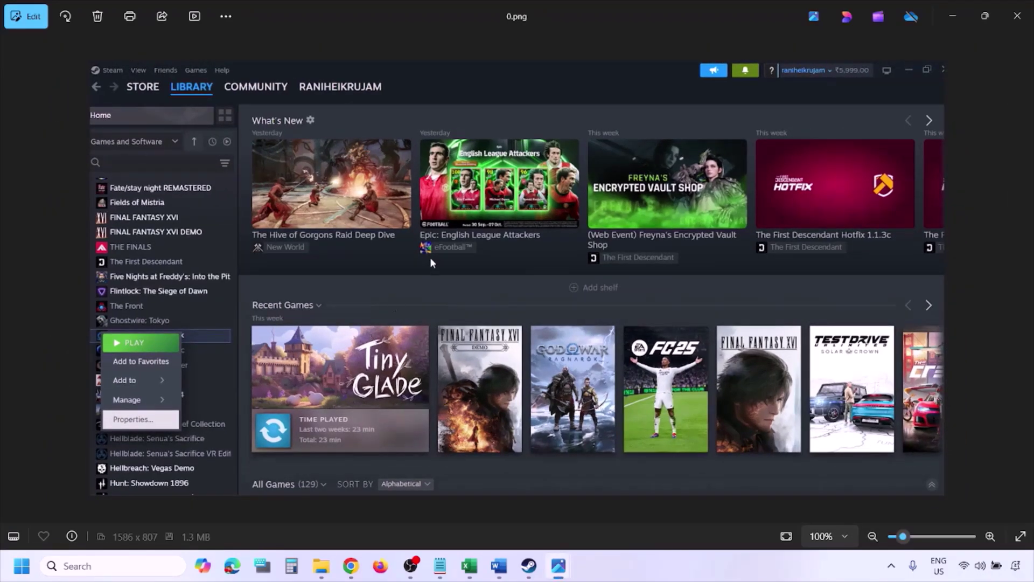
pyautogui.press('Right')
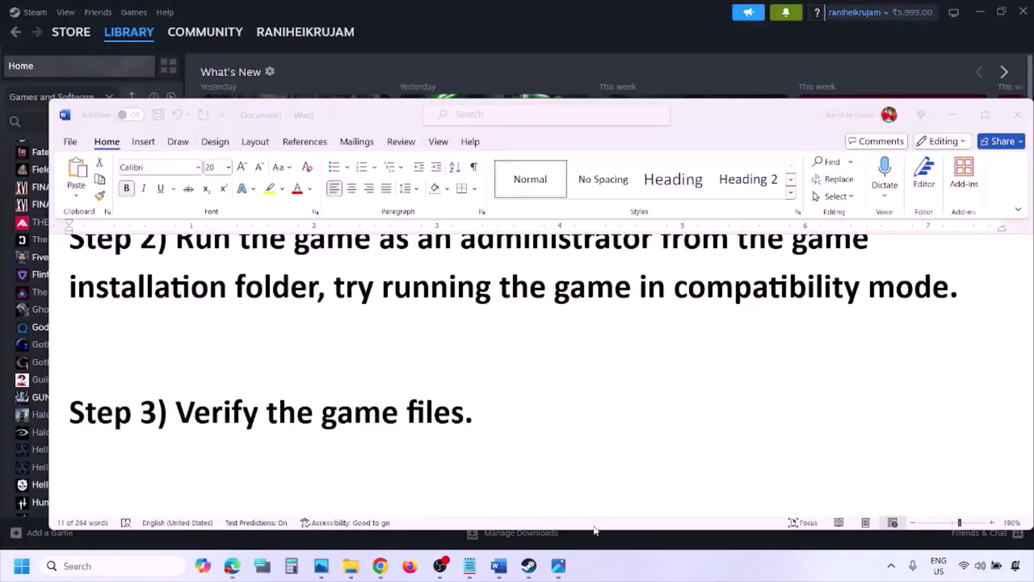
# - Read on to Step 4 in the Word notes and select "Windows Security" in it
pyautogui.scroll(-3, 547, 496)
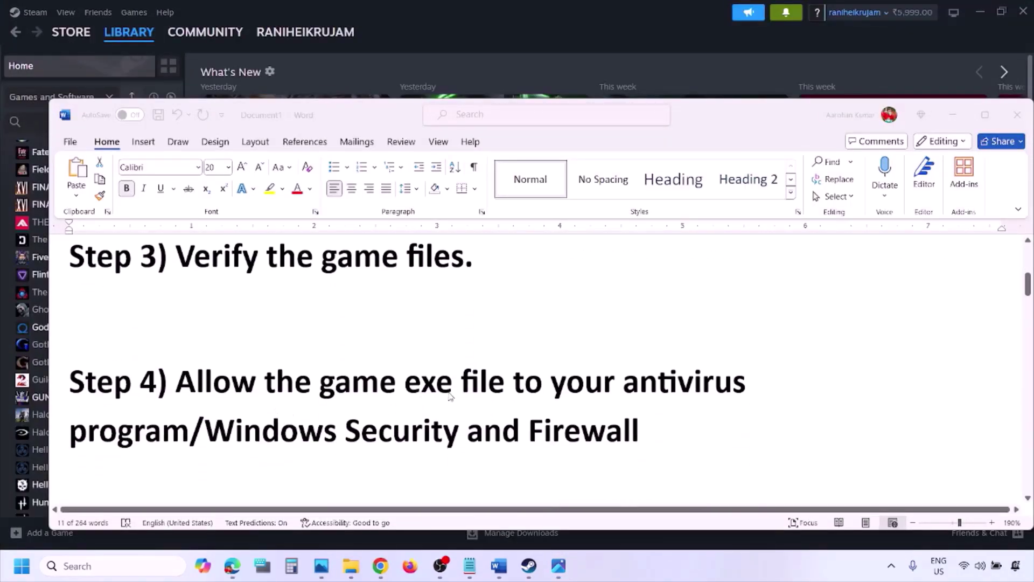
pyautogui.click(190, 429)
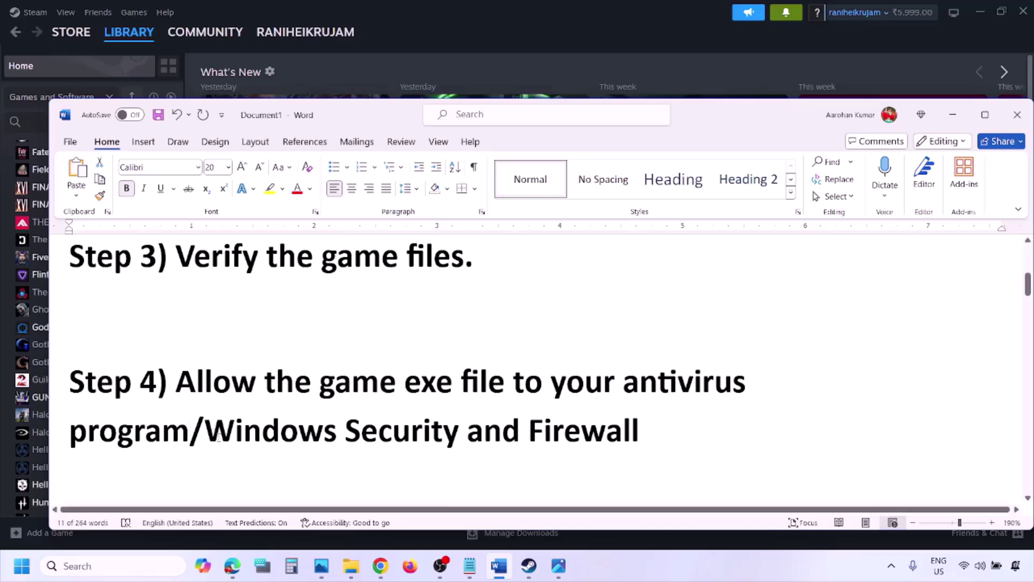
pyautogui.moveTo(207, 431); pyautogui.dragTo(467, 431)
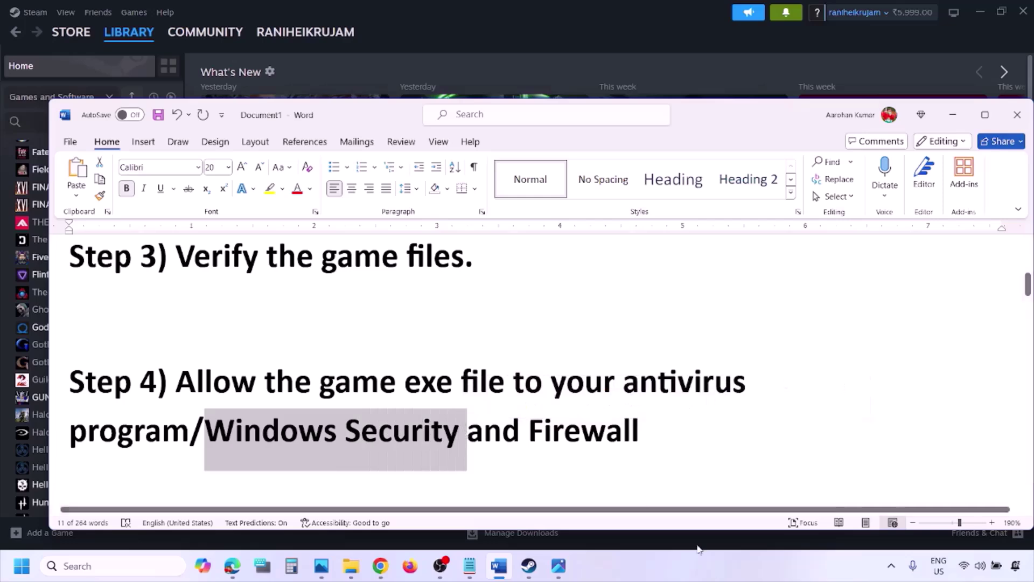
# - Open the Virus & threat protection page of Windows Security from the Windows Privacy & security settings
pyautogui.click(688, 576)
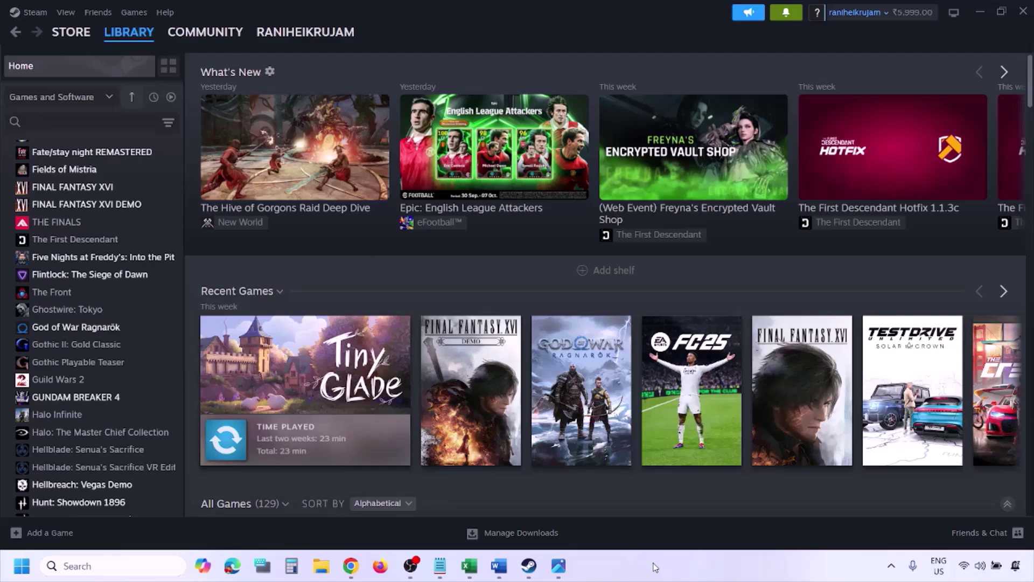
pyautogui.press('super+i')
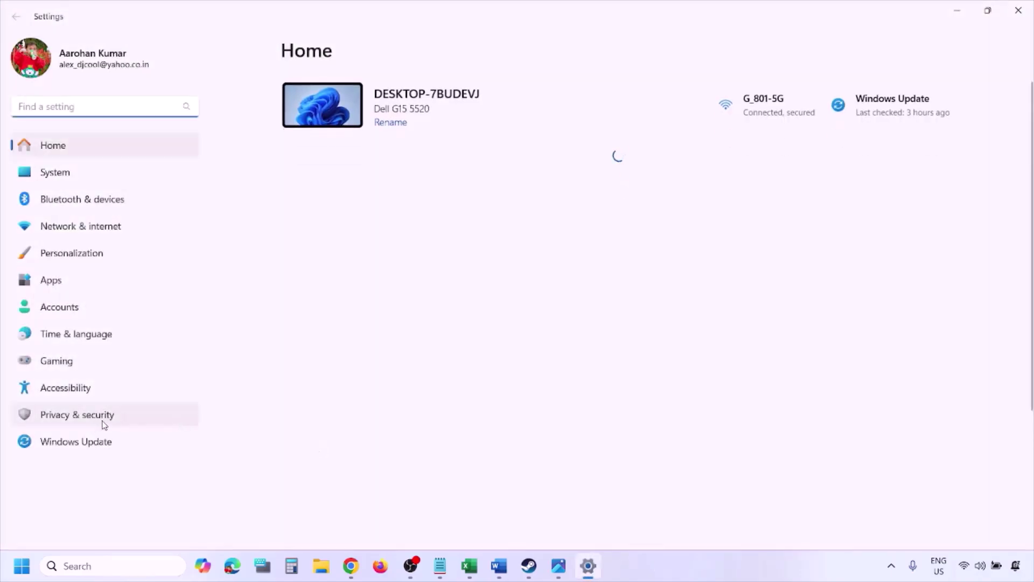
pyautogui.click(105, 423)
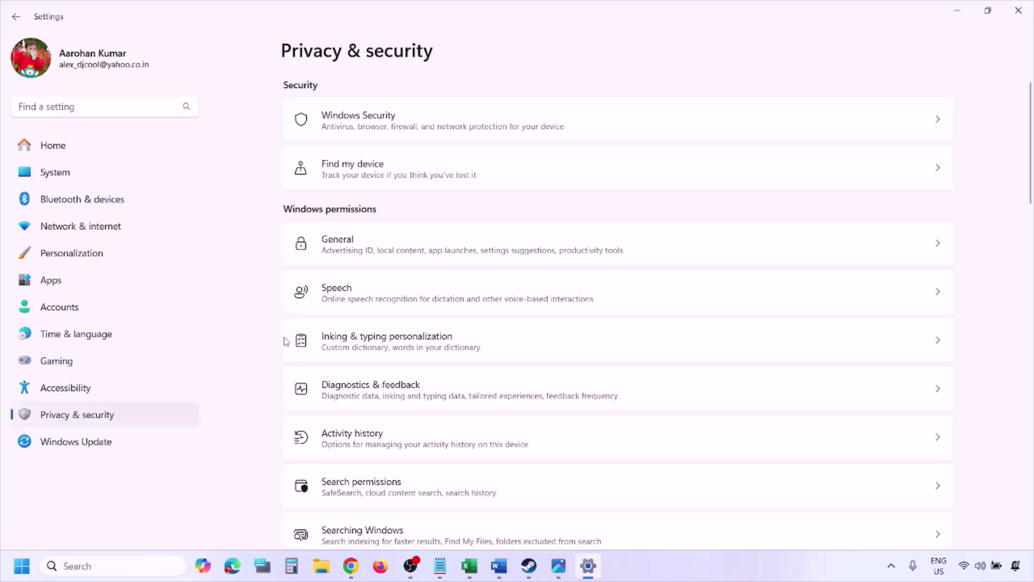
pyautogui.click(373, 128)
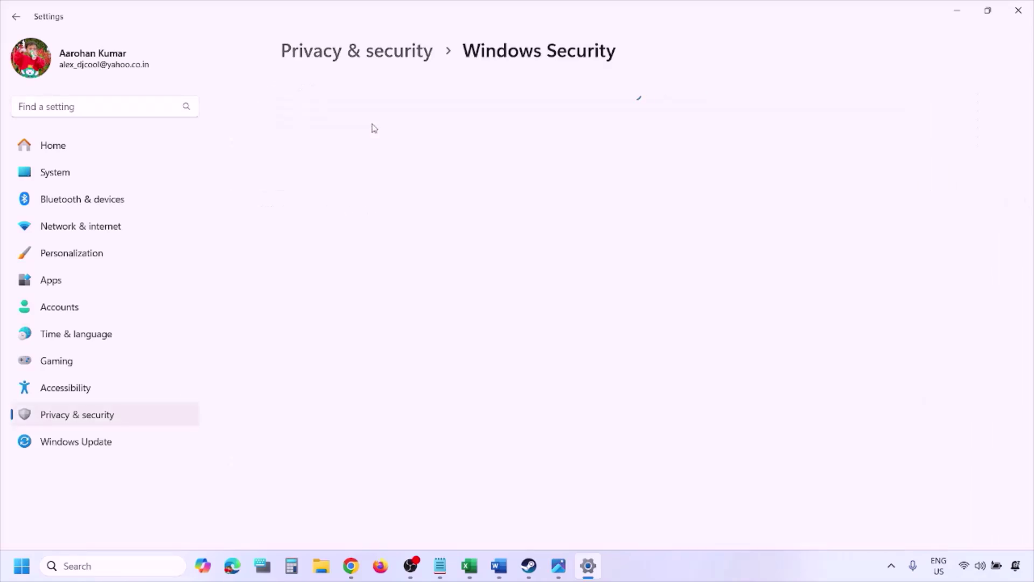
pyautogui.click(378, 209)
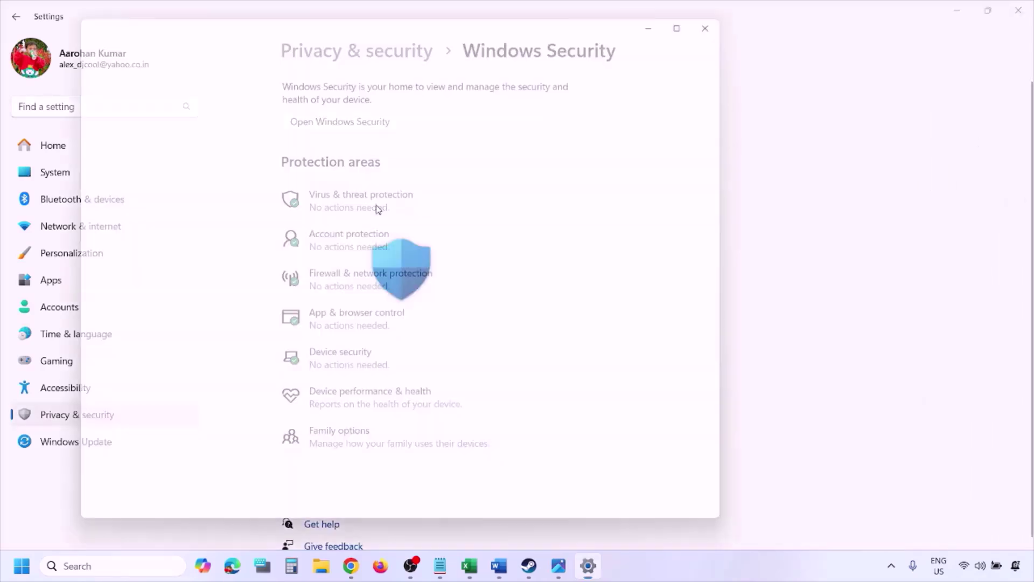
# - Under Ransomware protection, open the list of apps allowed through Controlled folder access
pyautogui.scroll(-2, 396, 376)
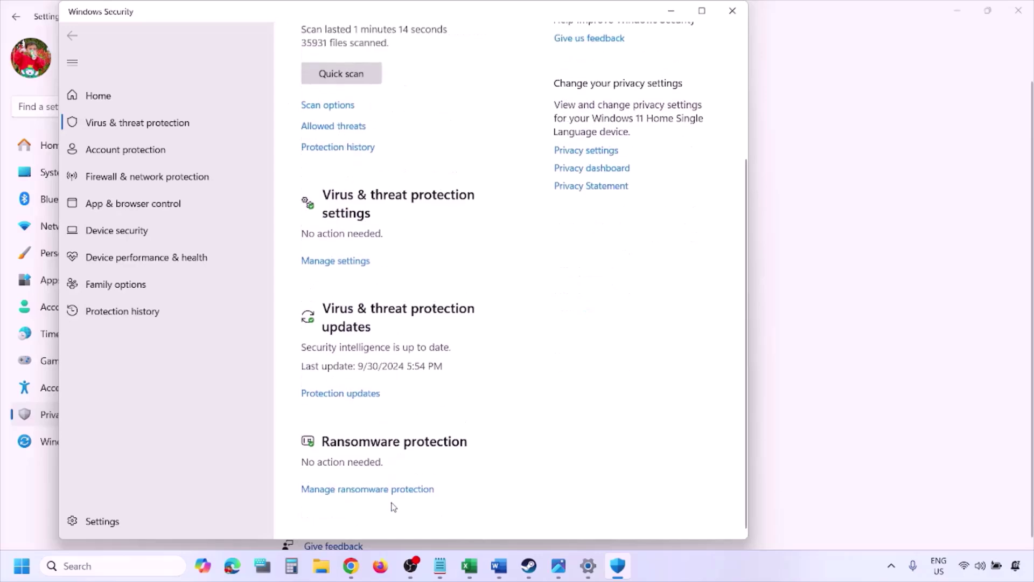
pyautogui.click(379, 491)
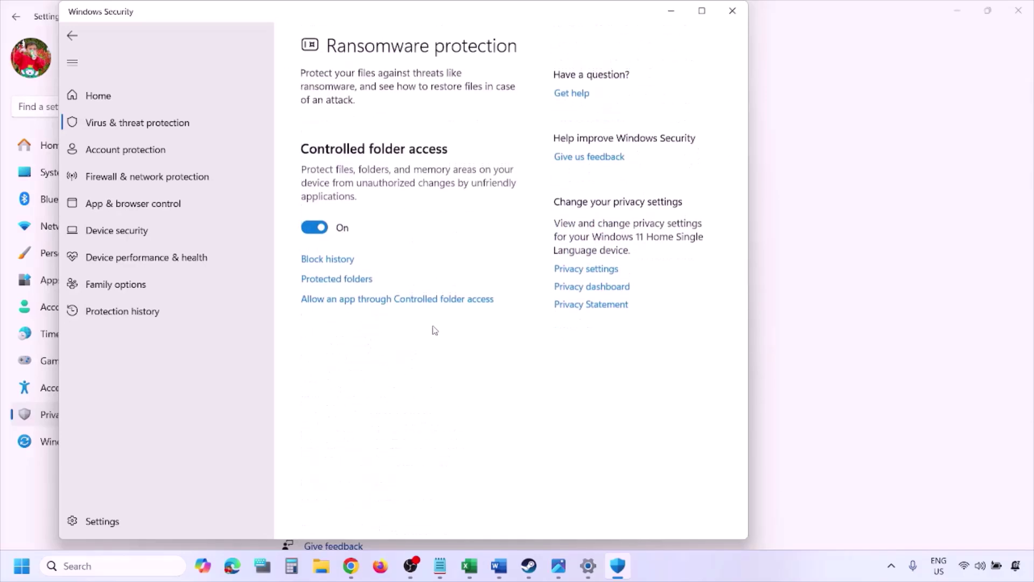
pyautogui.click(392, 303)
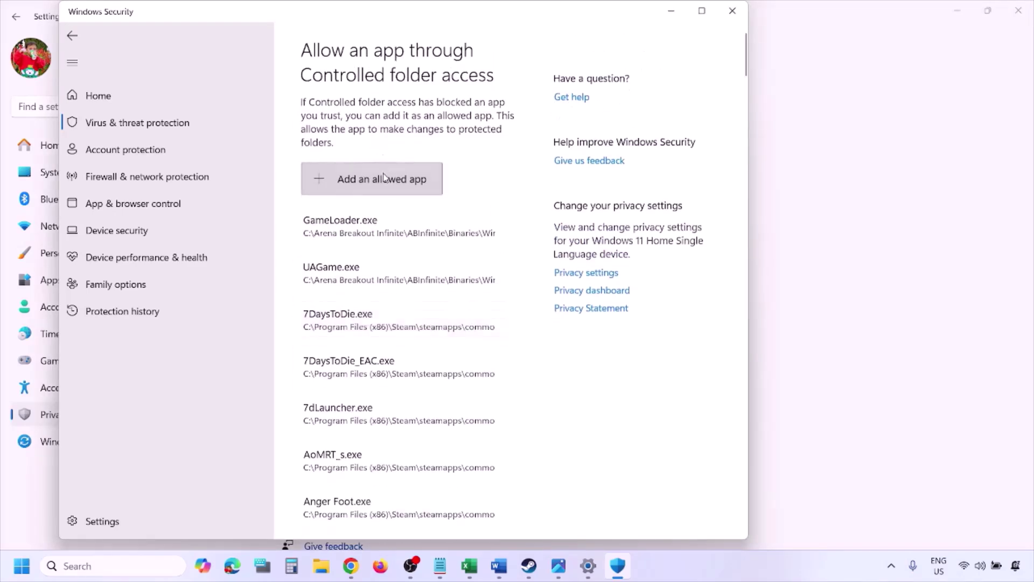
# - Start adding an allowed app and browse to the Program Files (x86) folder on the C: drive
pyautogui.click(384, 178)
pyautogui.click(389, 235)
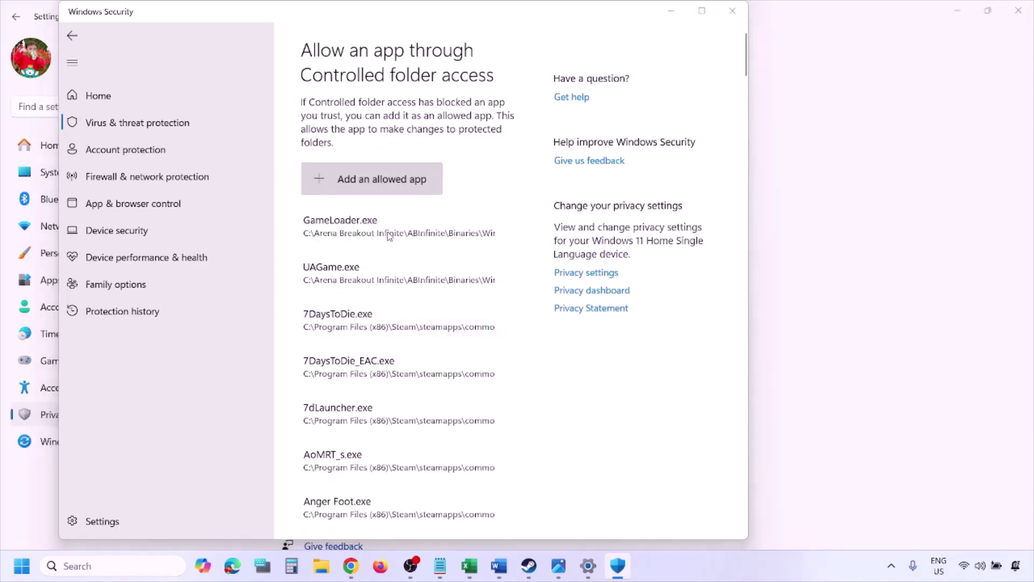
pyautogui.click(130, 282)
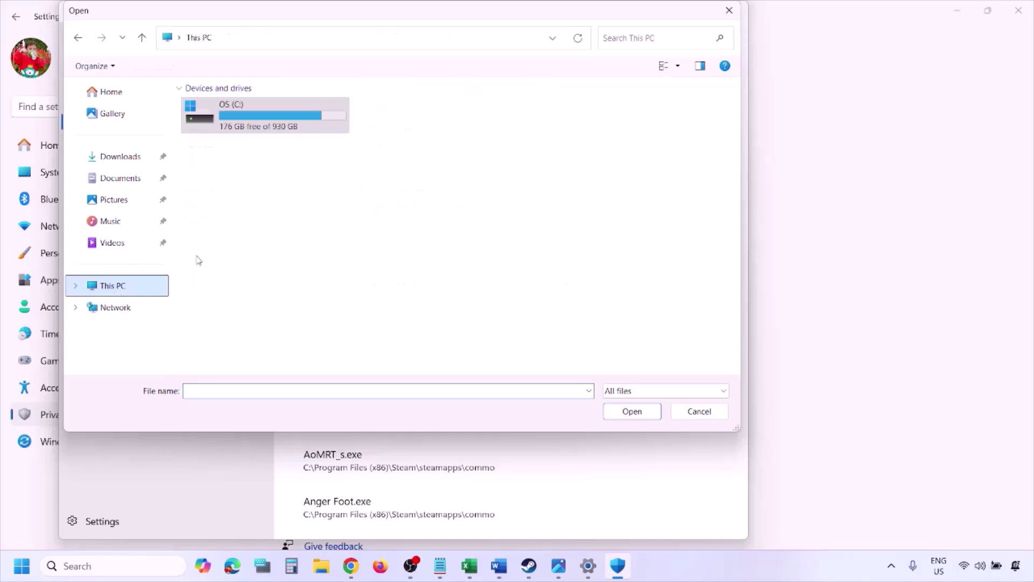
pyautogui.click(271, 123)
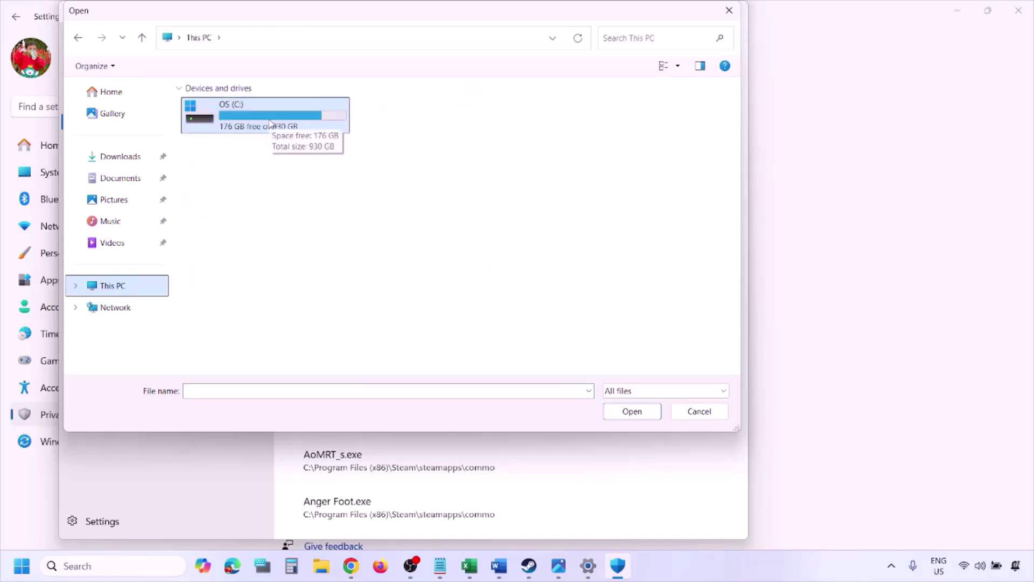
pyautogui.doubleClick(271, 123)
pyautogui.scroll(-3, 268, 125)
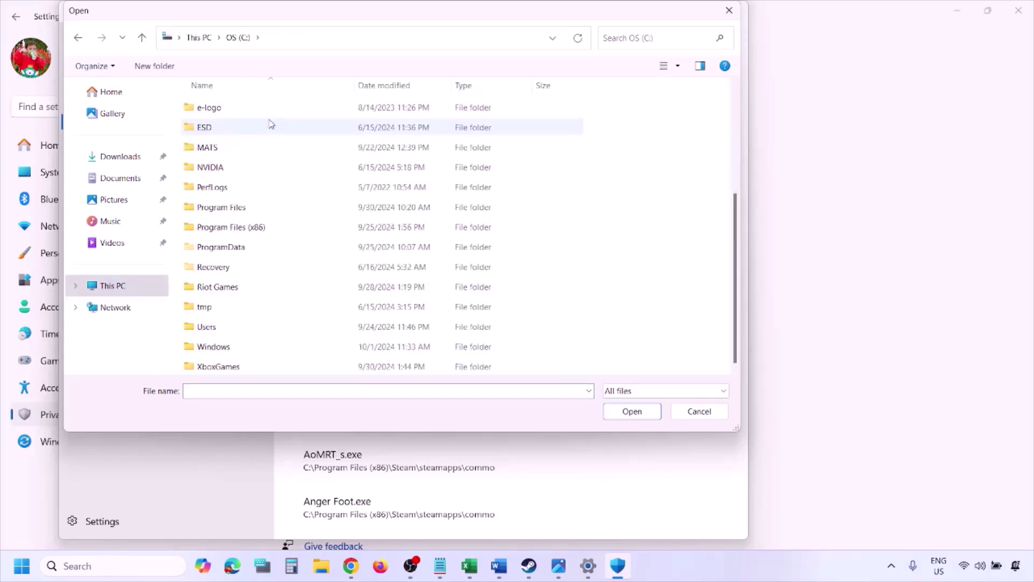
pyautogui.doubleClick(259, 227)
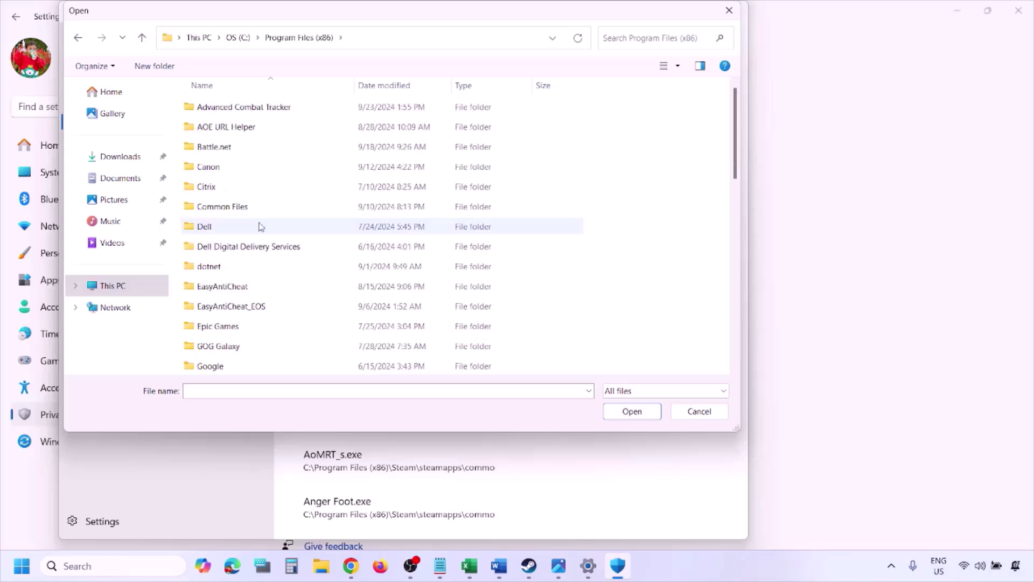
# - Browse on into the Steam\steamapps folder to locate the game's files, and cancel adding the allowed app
pyautogui.scroll(-4, 260, 226)
pyautogui.scroll(-4, 261, 226)
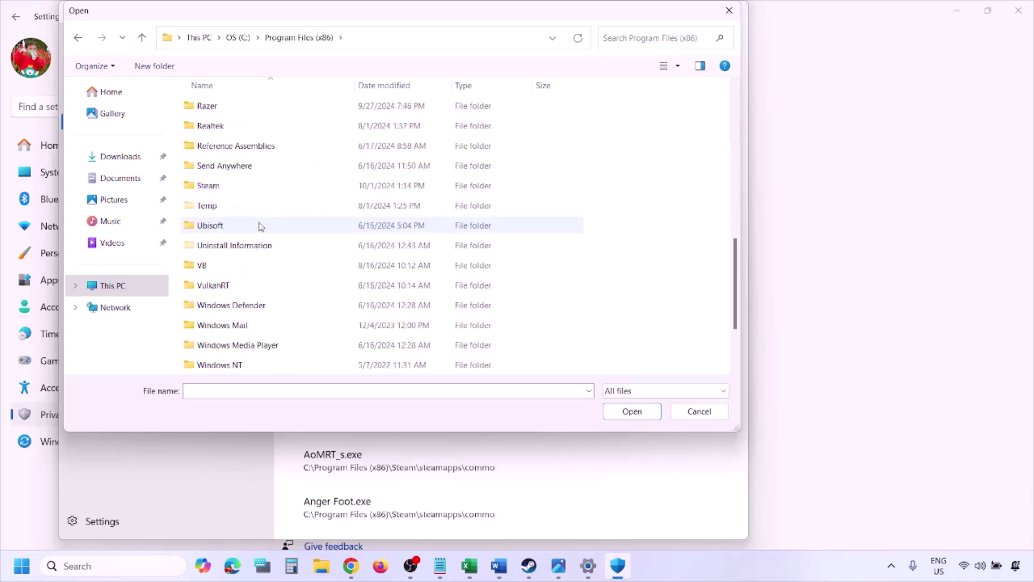
pyautogui.doubleClick(237, 186)
pyautogui.scroll(-4, 240, 232)
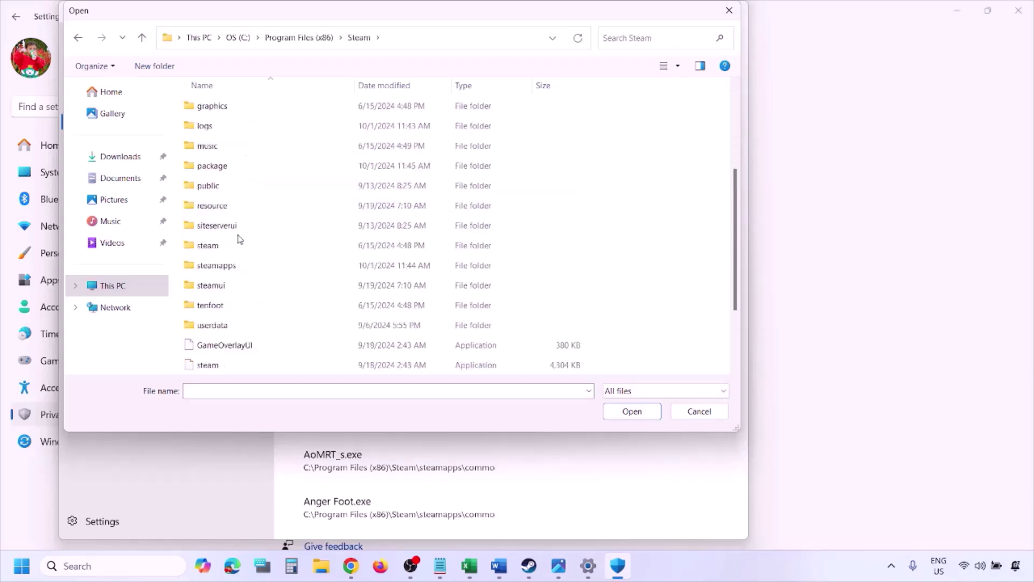
pyautogui.click(238, 209)
pyautogui.doubleClick(236, 208)
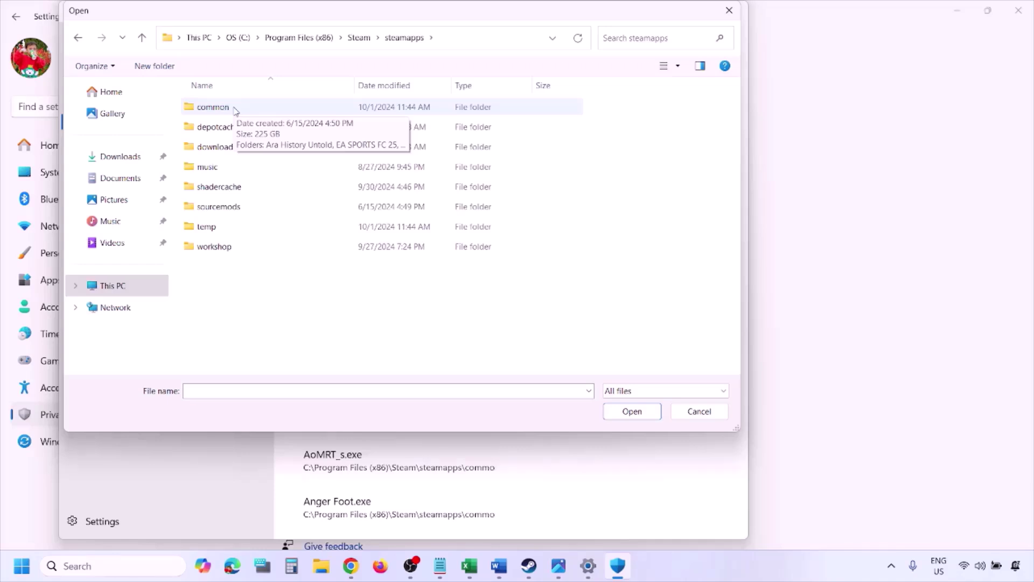
pyautogui.click(697, 416)
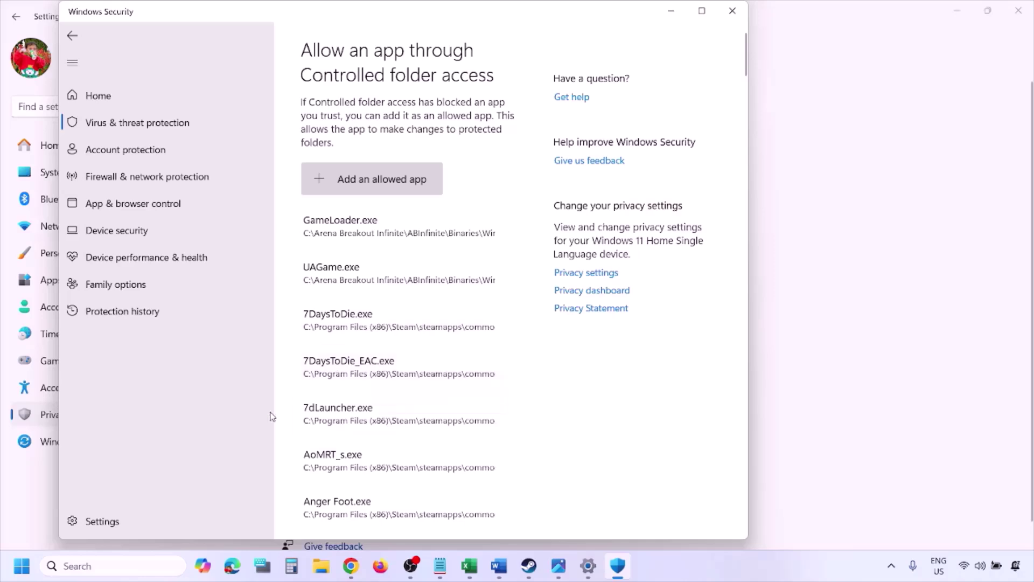
# - Open Control Panel and bring up the apps allowed through Windows Defender Firewall under System and Security
pyautogui.click(106, 566)
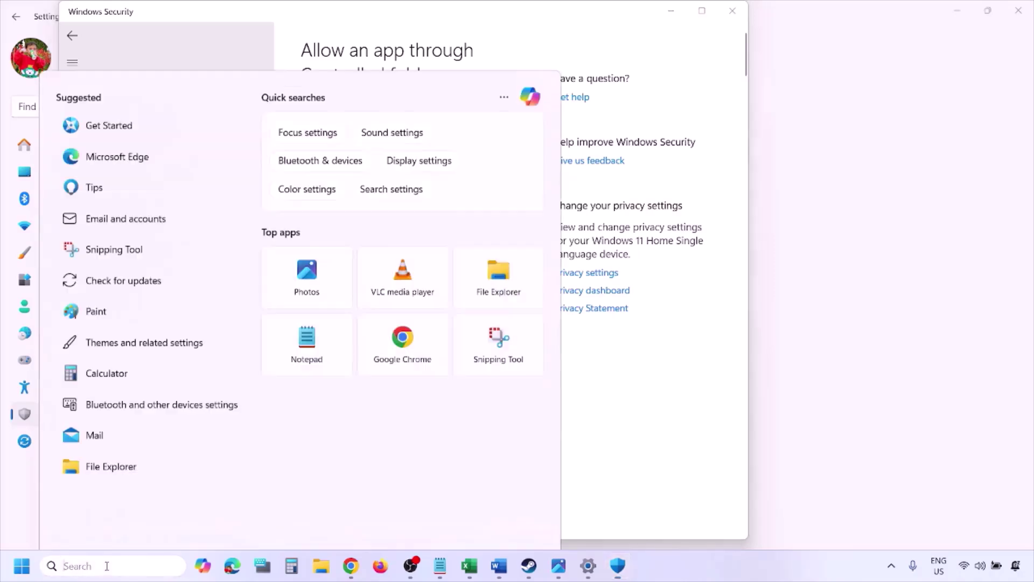
pyautogui.write('ontrol')
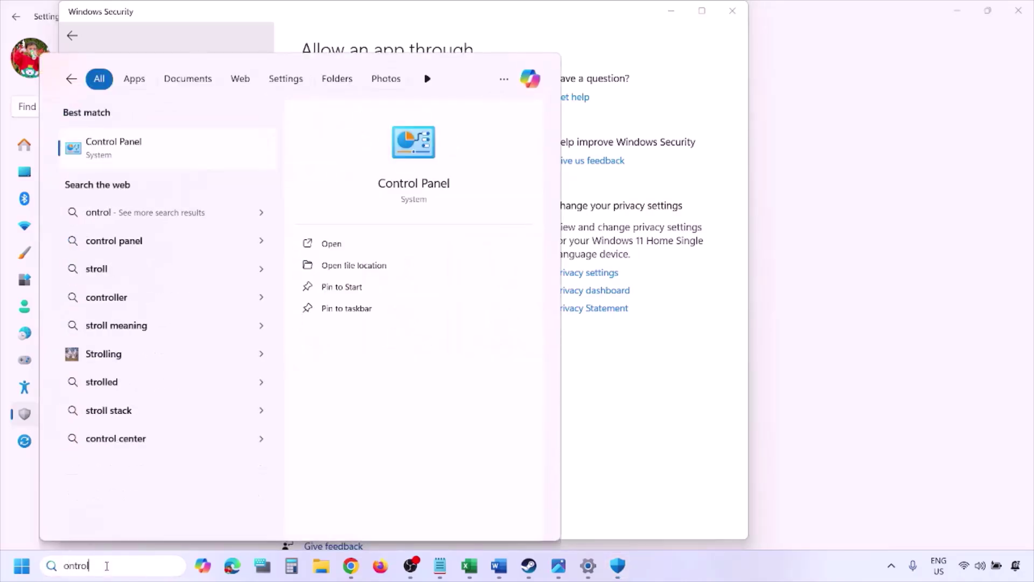
pyautogui.press('Return')
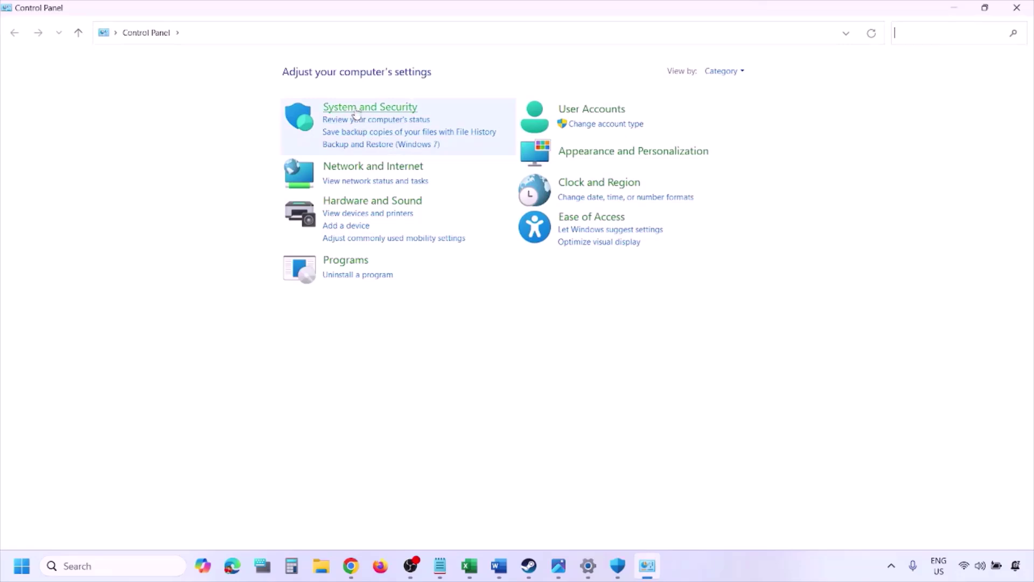
pyautogui.click(356, 109)
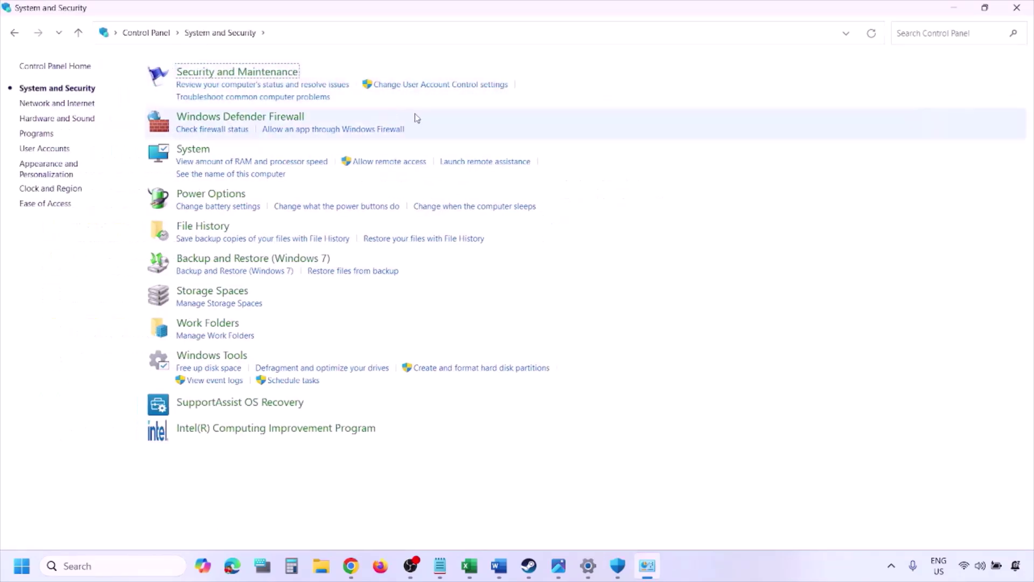
pyautogui.click(279, 117)
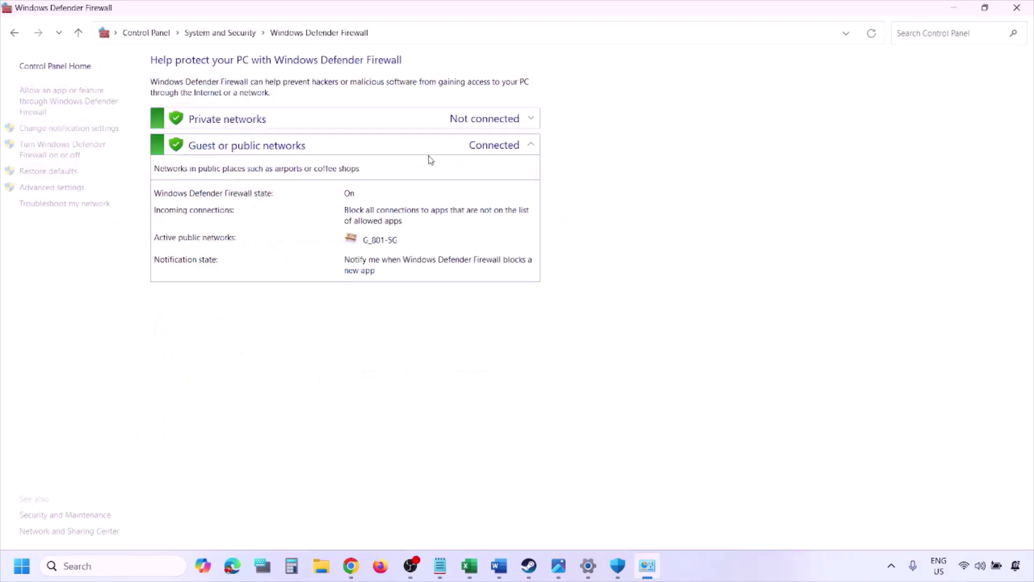
pyautogui.click(70, 99)
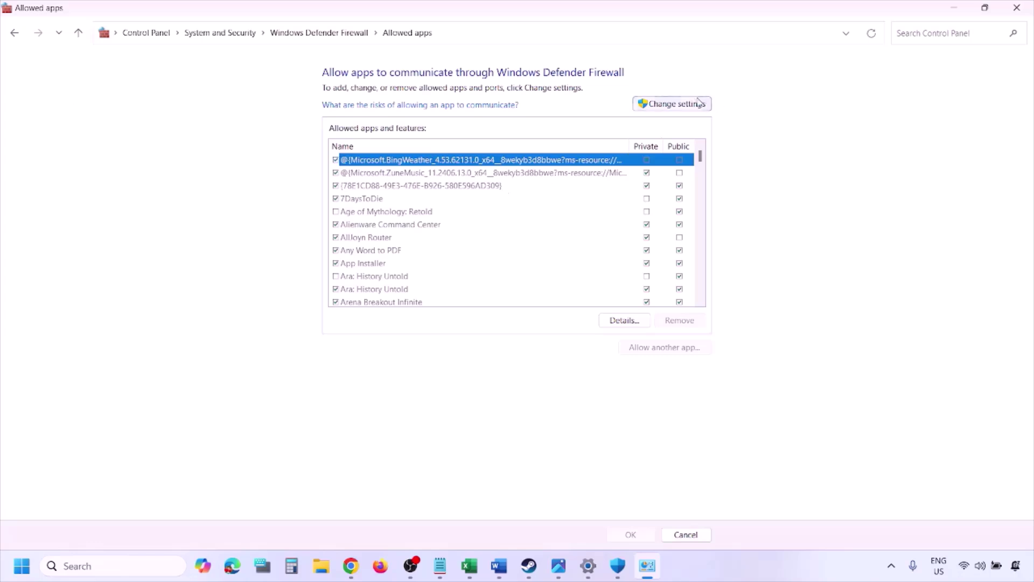
# - Try to allow another app through the firewall by browsing This PC, and cancel and close Control Panel
pyautogui.click(695, 103)
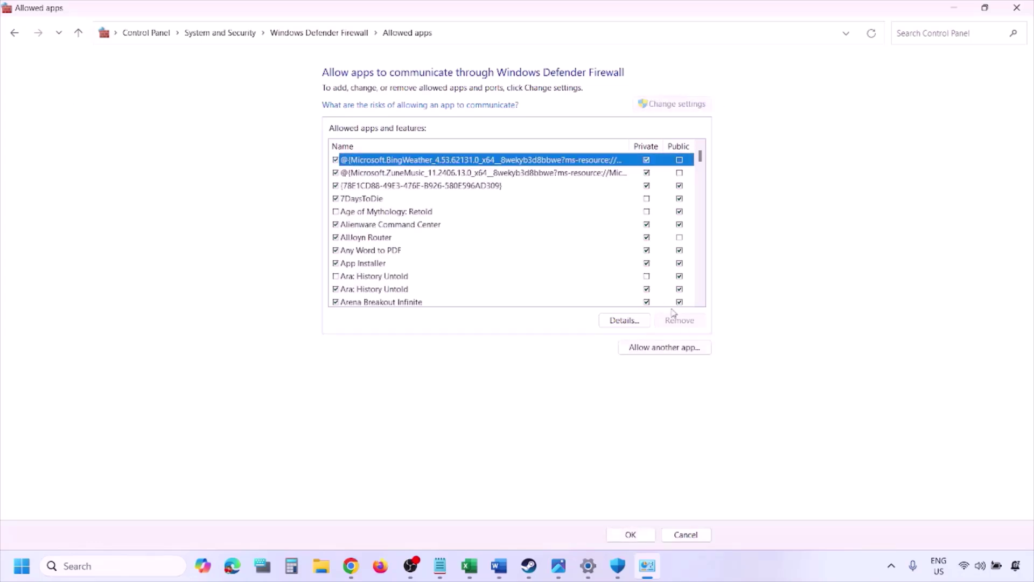
pyautogui.click(665, 348)
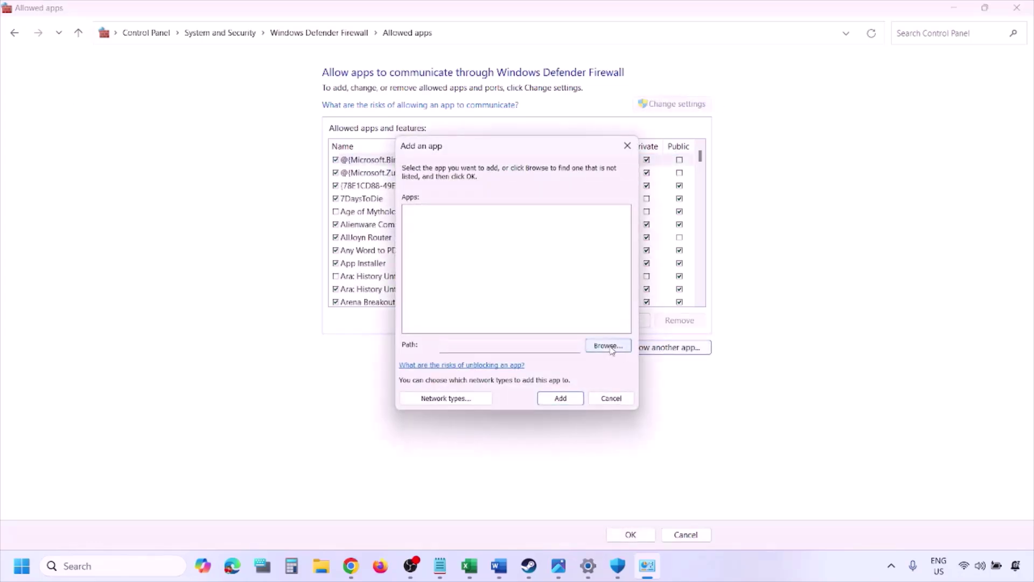
pyautogui.click(610, 348)
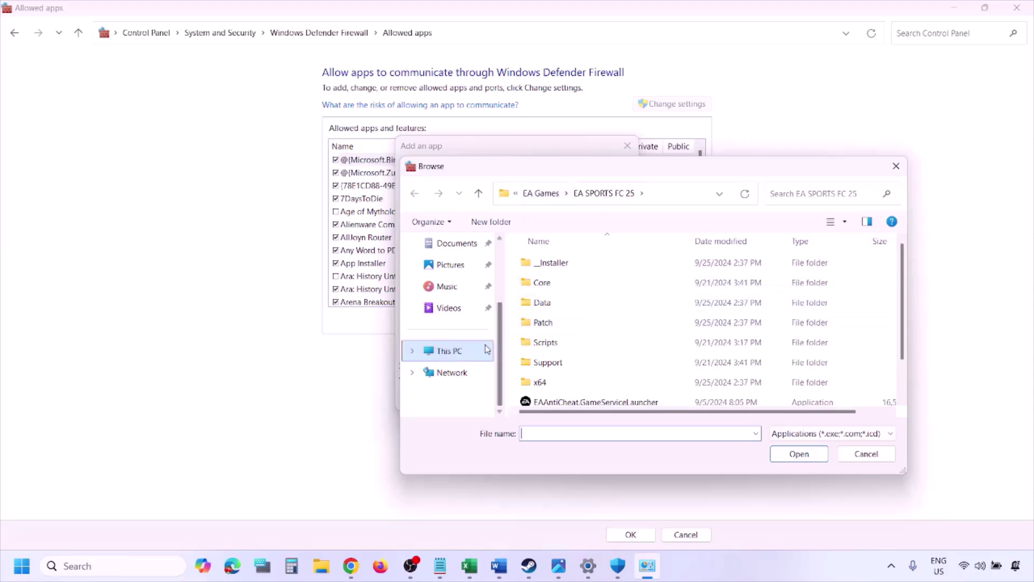
pyautogui.click(487, 349)
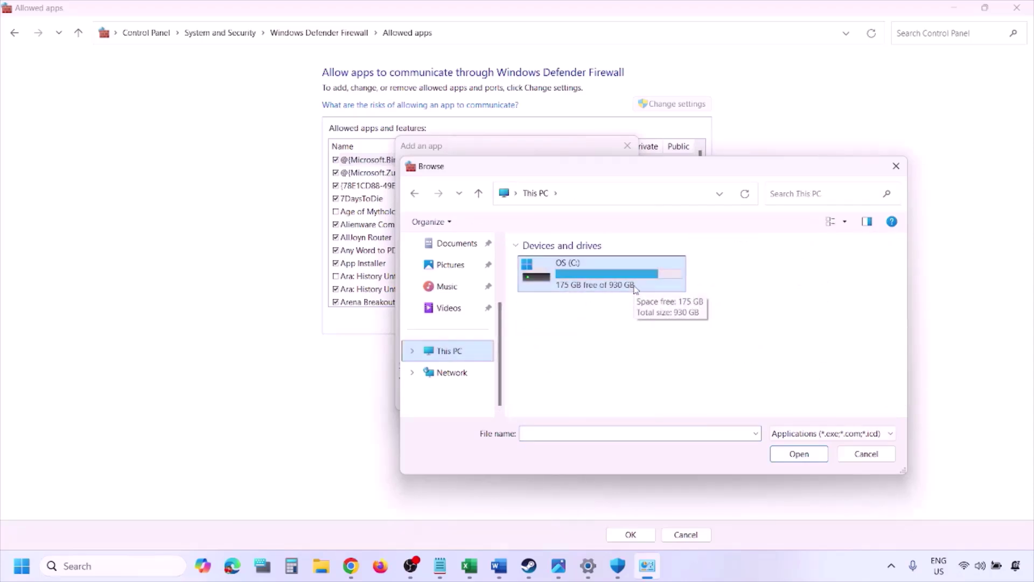
pyautogui.click(864, 455)
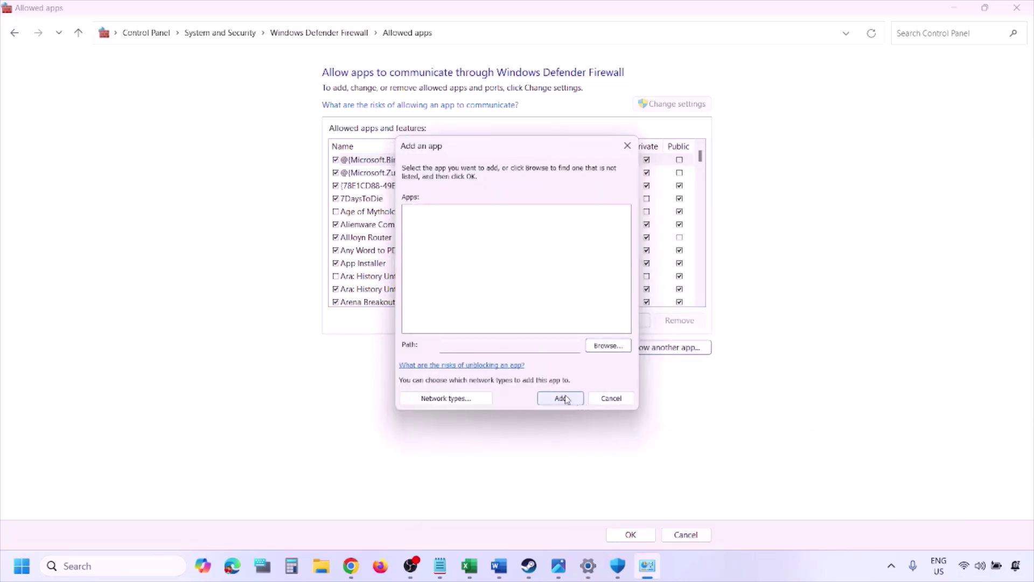
pyautogui.click(603, 399)
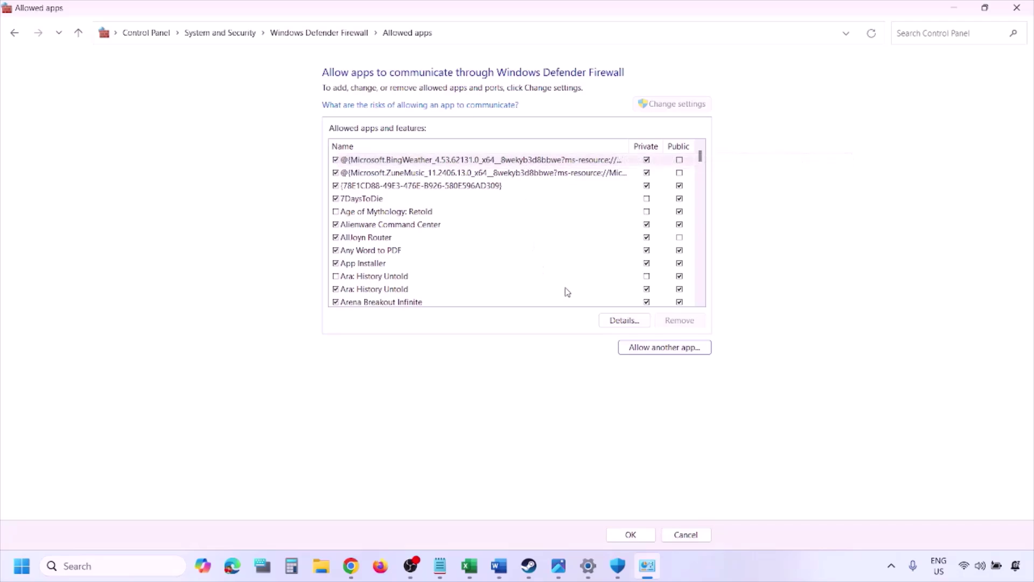
pyautogui.click(1017, 8)
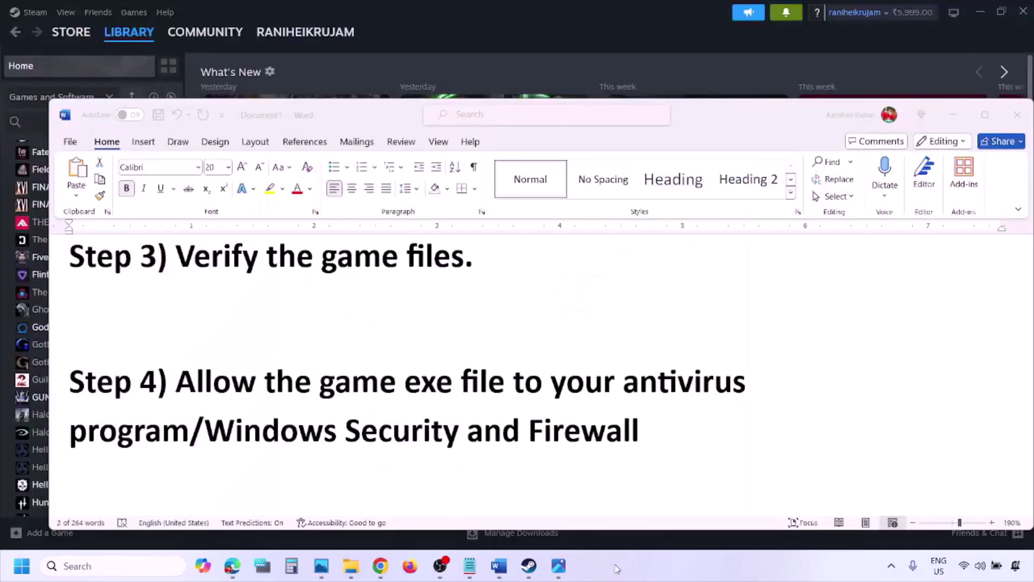
# - Highlight the NVIDIA and AMD driver links under Step 5 of the Word notes and switch to NVIDIA's drivers page in Chrome
pyautogui.scroll(-1, 370, 368)
pyautogui.scroll(-3, 371, 368)
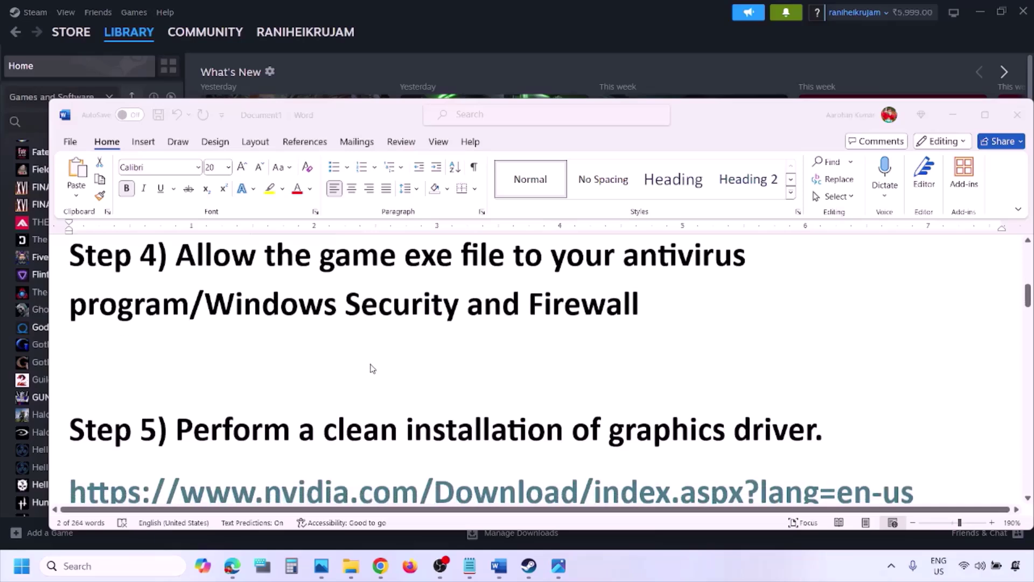
pyautogui.scroll(-2, 334, 386)
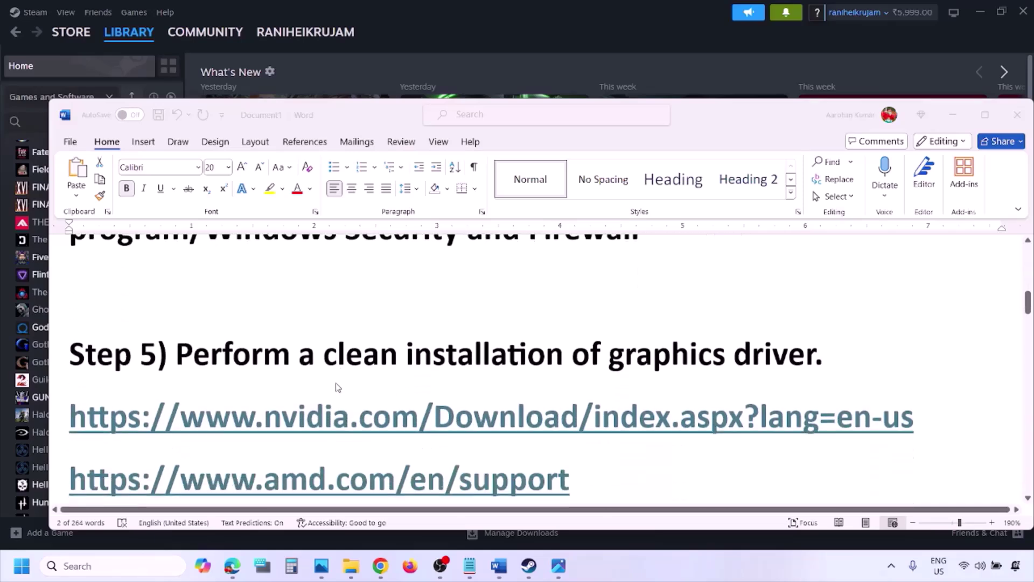
pyautogui.doubleClick(250, 353)
pyautogui.moveTo(230, 421); pyautogui.dragTo(372, 423)
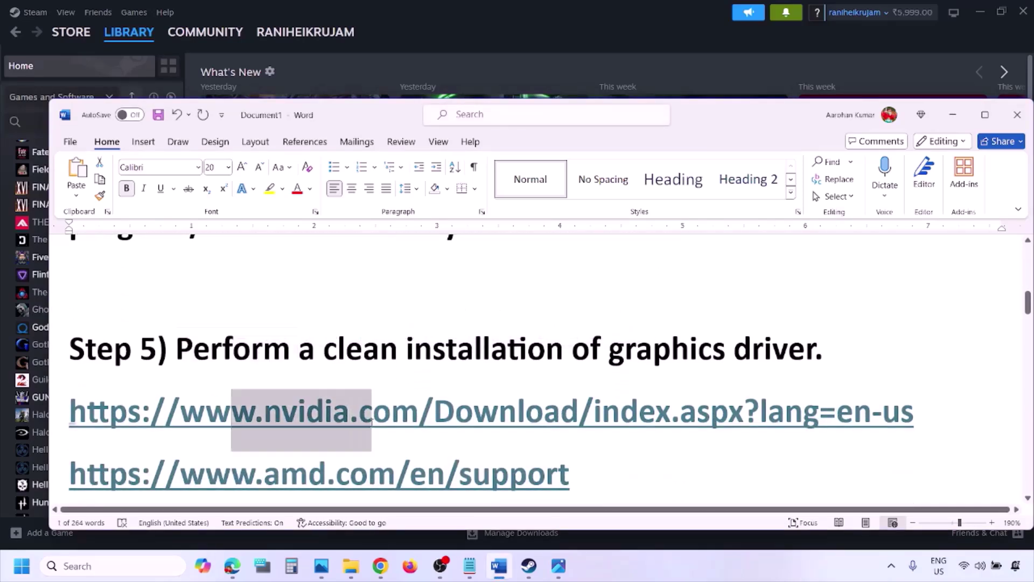
pyautogui.scroll(-1, 372, 423)
pyautogui.moveTo(232, 432); pyautogui.dragTo(544, 434)
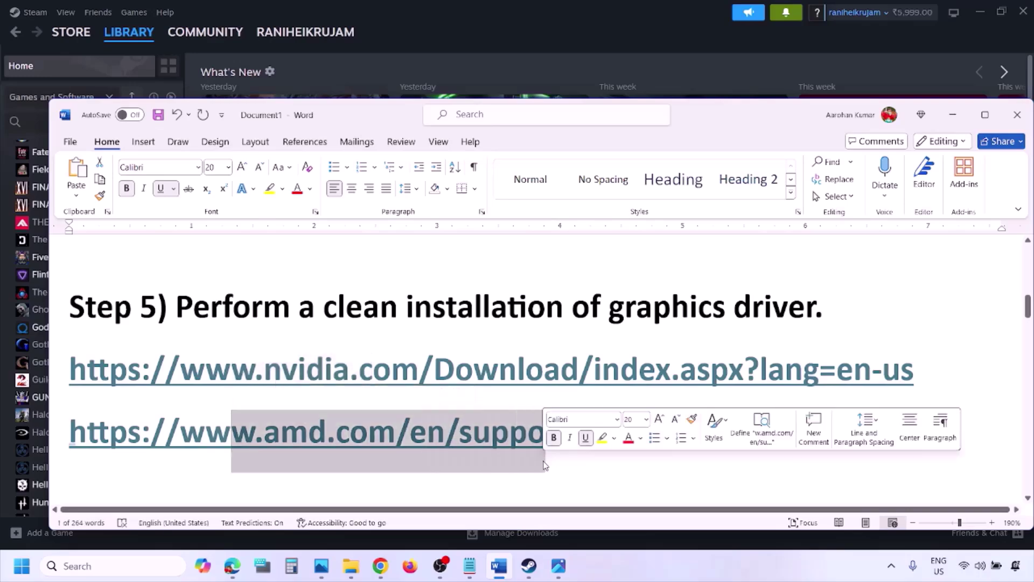
pyautogui.click(680, 557)
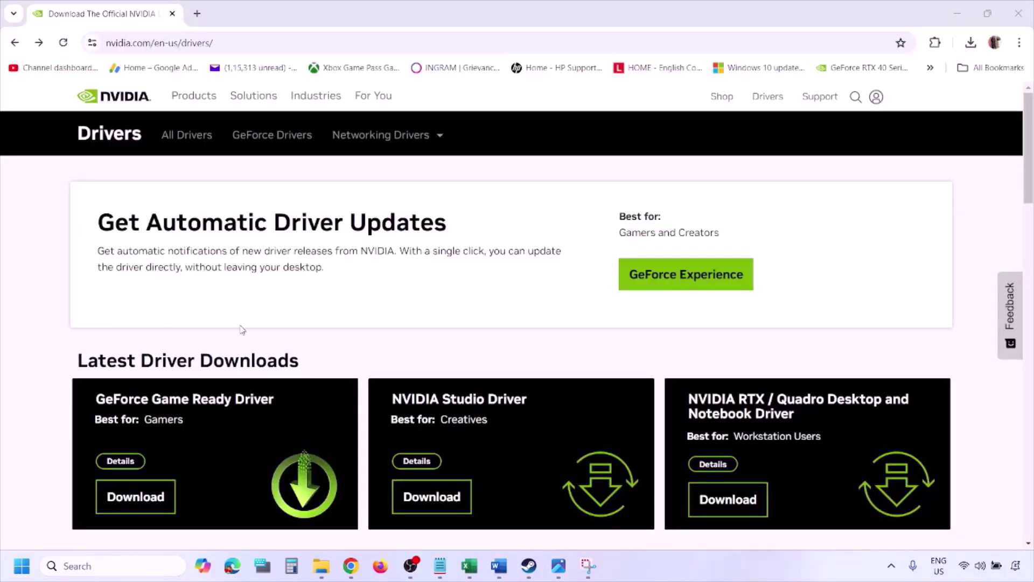
# - Find drivers for the GeForce RTX 3050 Laptop GPU with Windows 11 as the operating system in the manual driver search
pyautogui.scroll(-8, 242, 330)
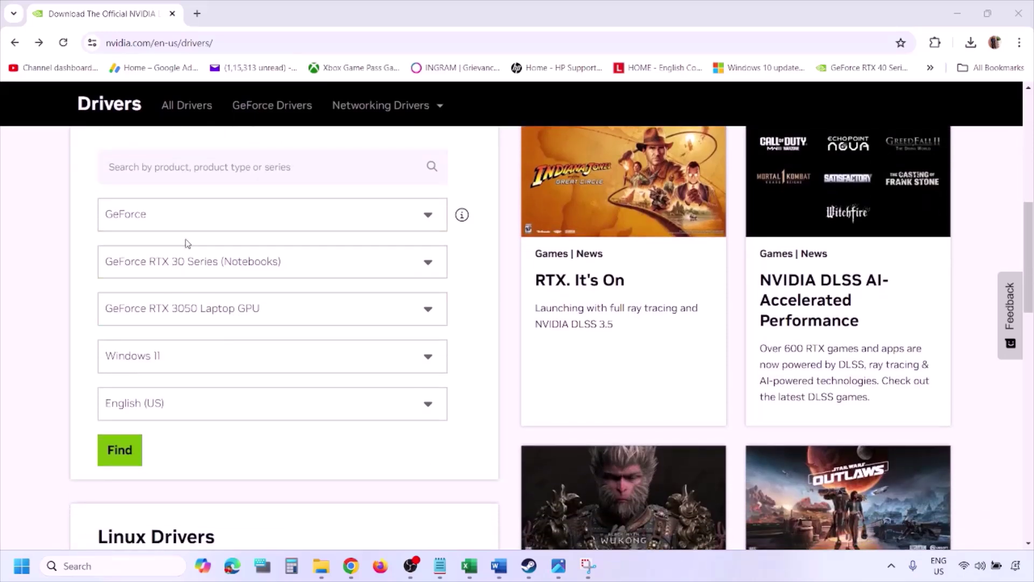
pyautogui.click(172, 360)
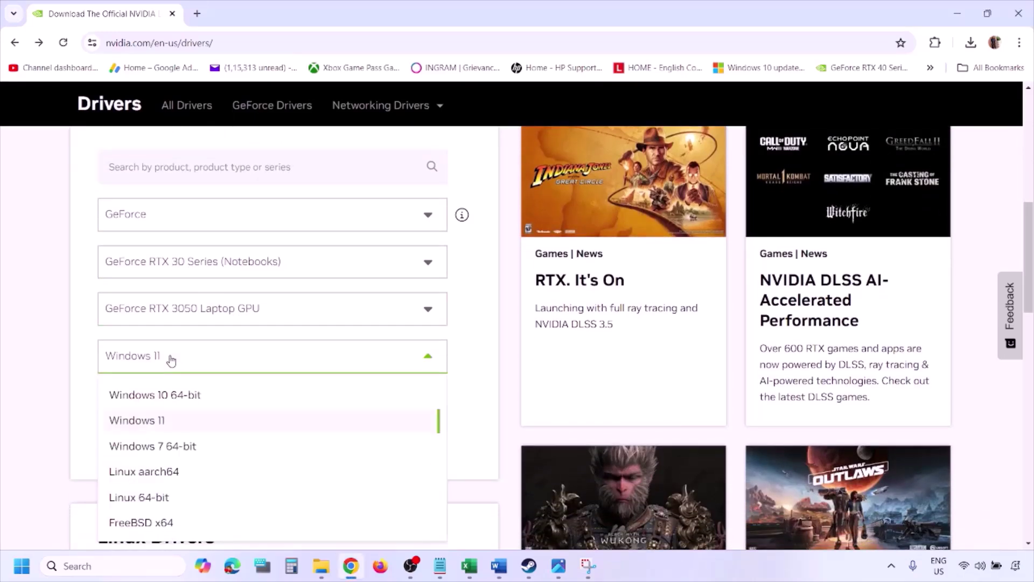
pyautogui.click(154, 424)
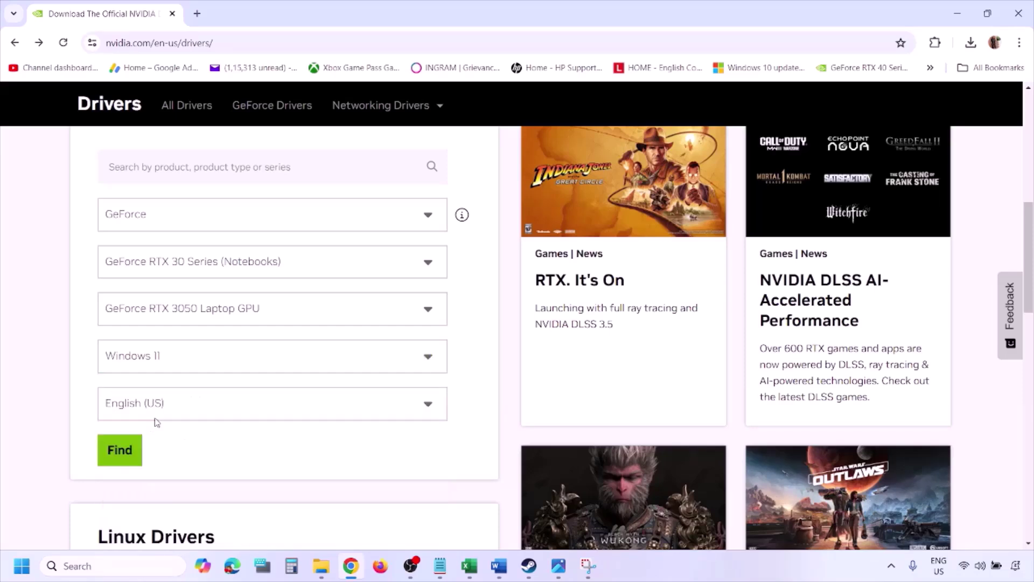
pyautogui.click(117, 451)
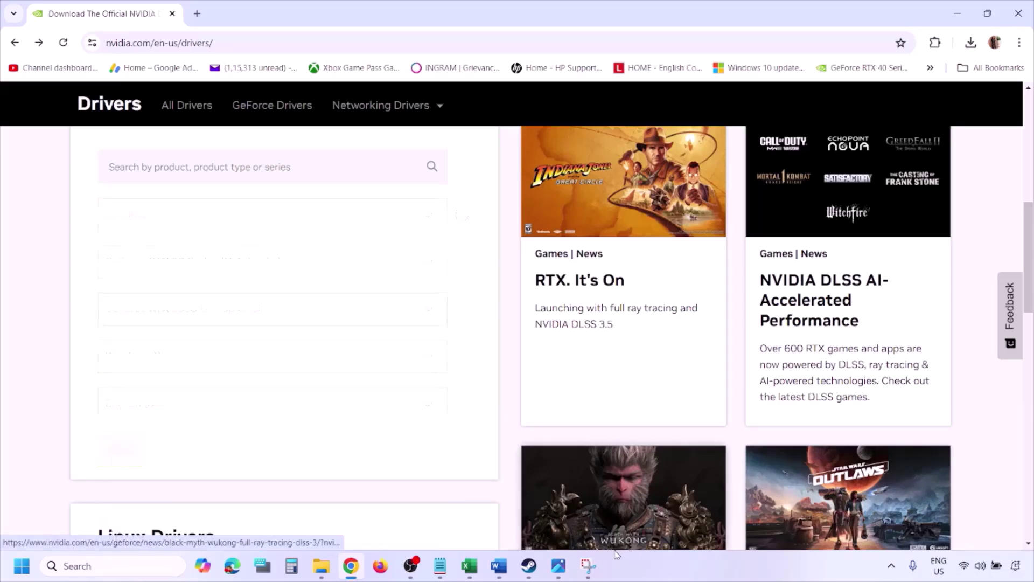
# - Switch to Photos and review the driver download and installer screenshots 1.png to 5.png, ending at the clean installation option
pyautogui.click(559, 566)
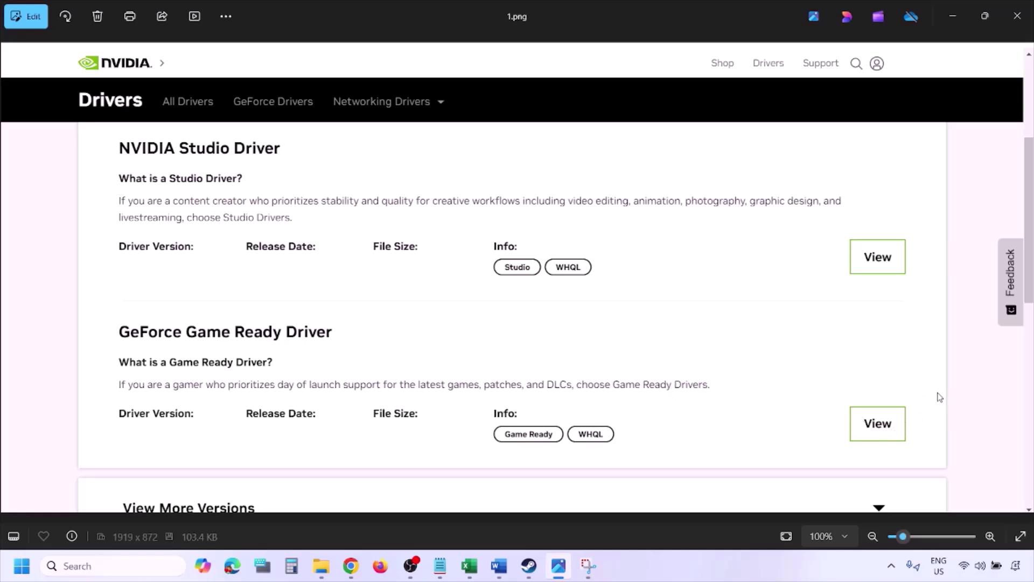
pyautogui.press('Right')
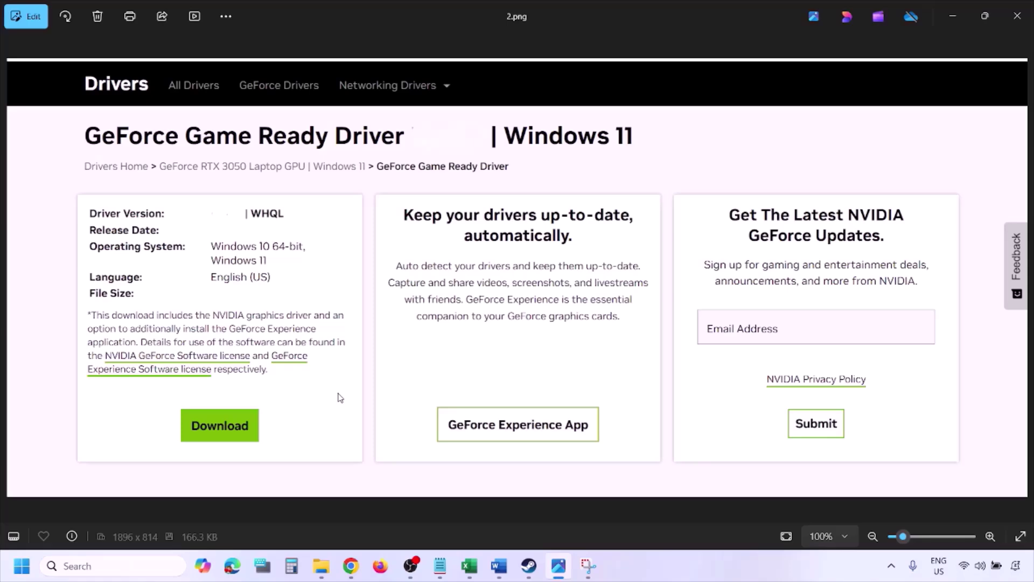
pyautogui.press('Right')
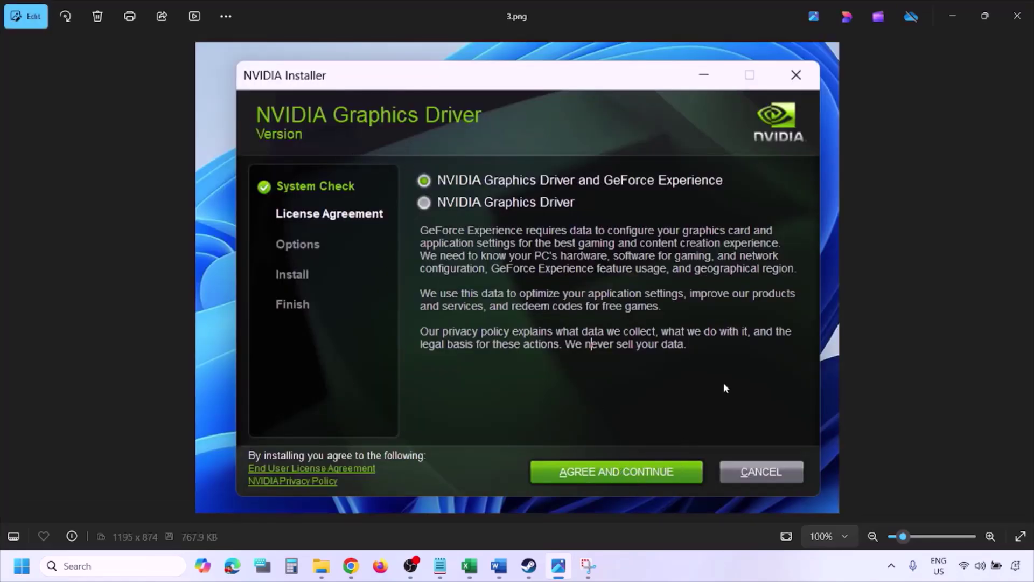
pyautogui.press('Right')
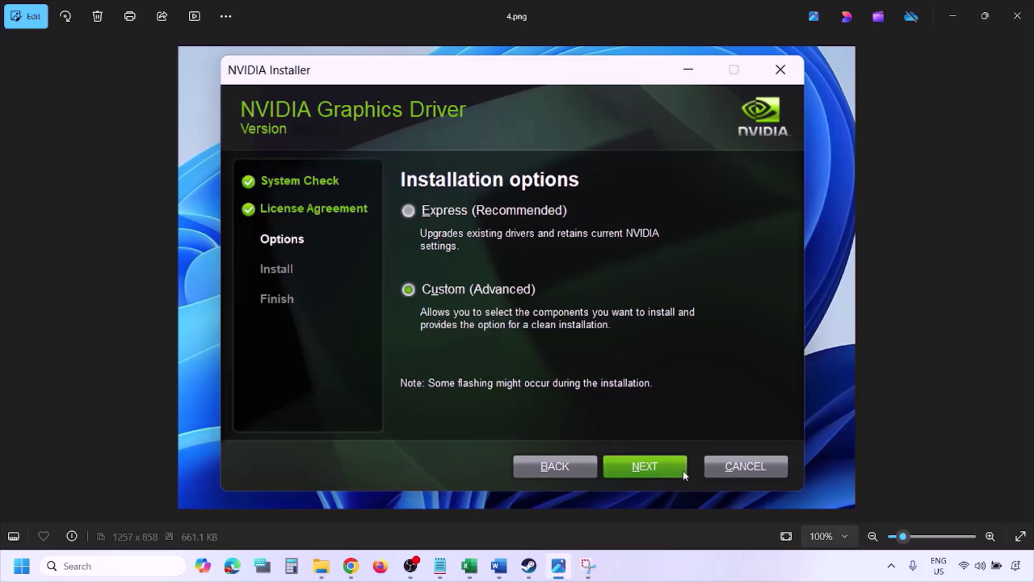
pyautogui.press('Right')
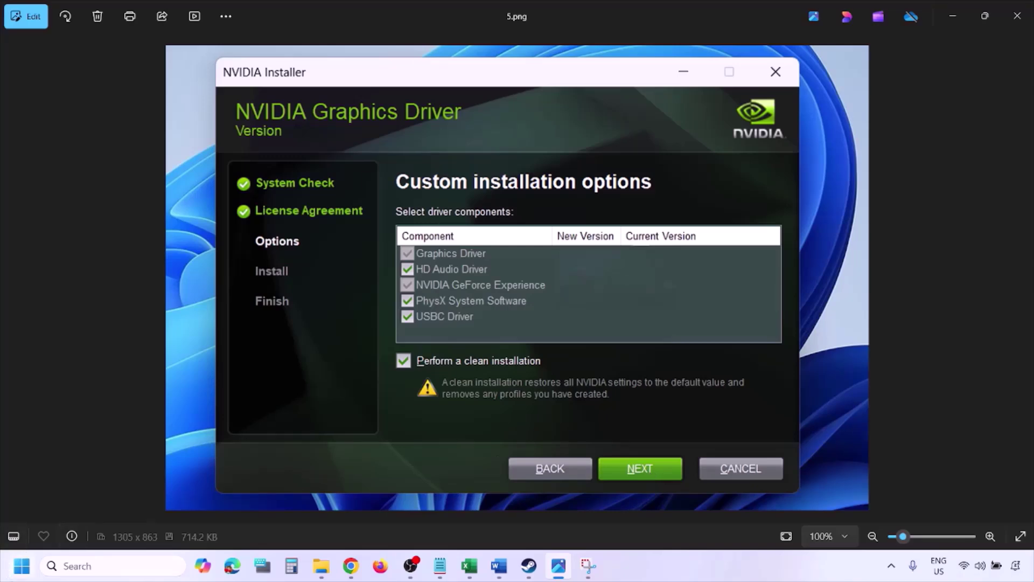
# - Bring up the PC's restart options and highlight the AMD support link under Step 5 of the Word notes
pyautogui.click(22, 566)
pyautogui.click(393, 522)
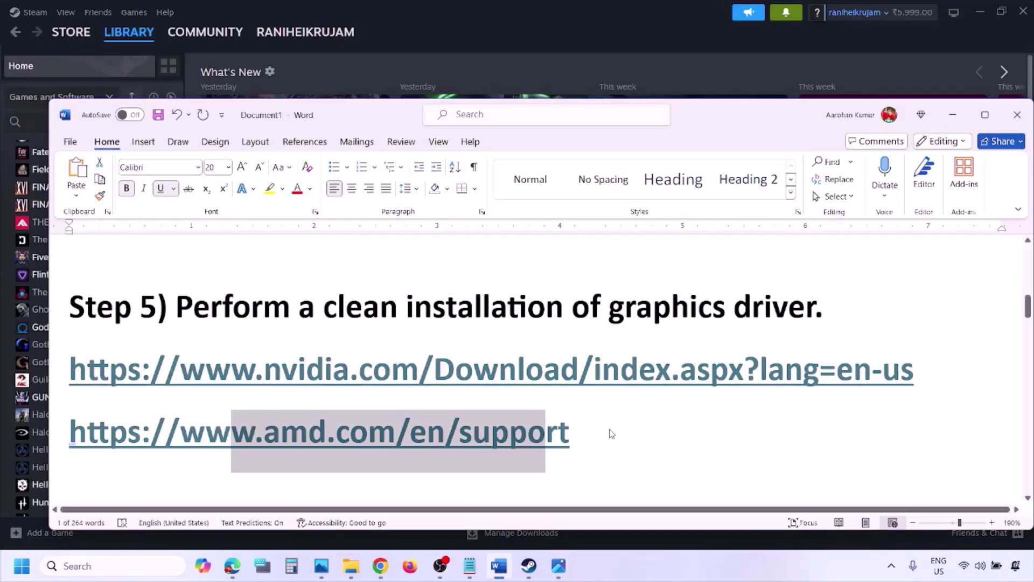
pyautogui.tripleClick(589, 435)
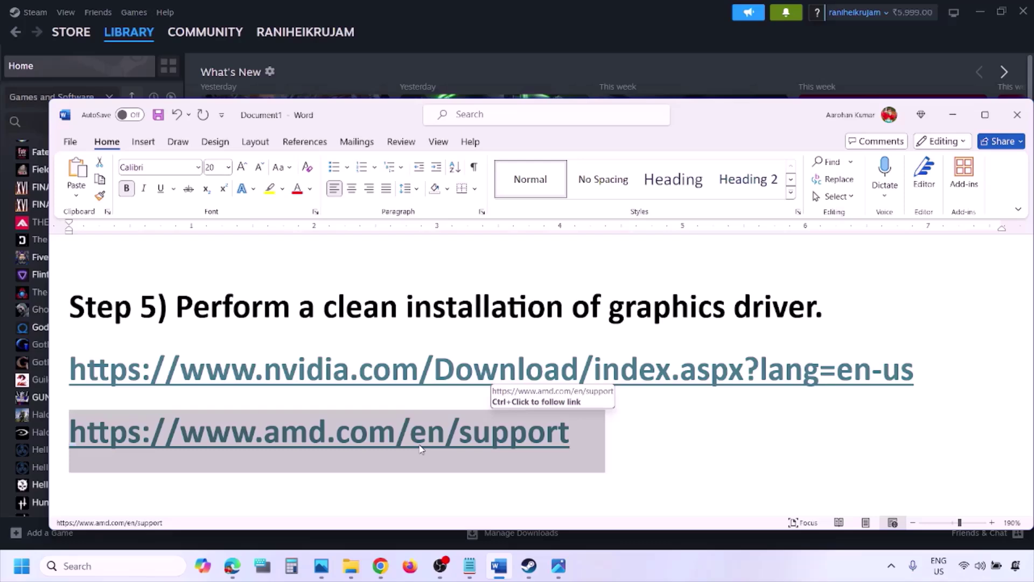
pyautogui.click(21, 566)
pyautogui.click(392, 520)
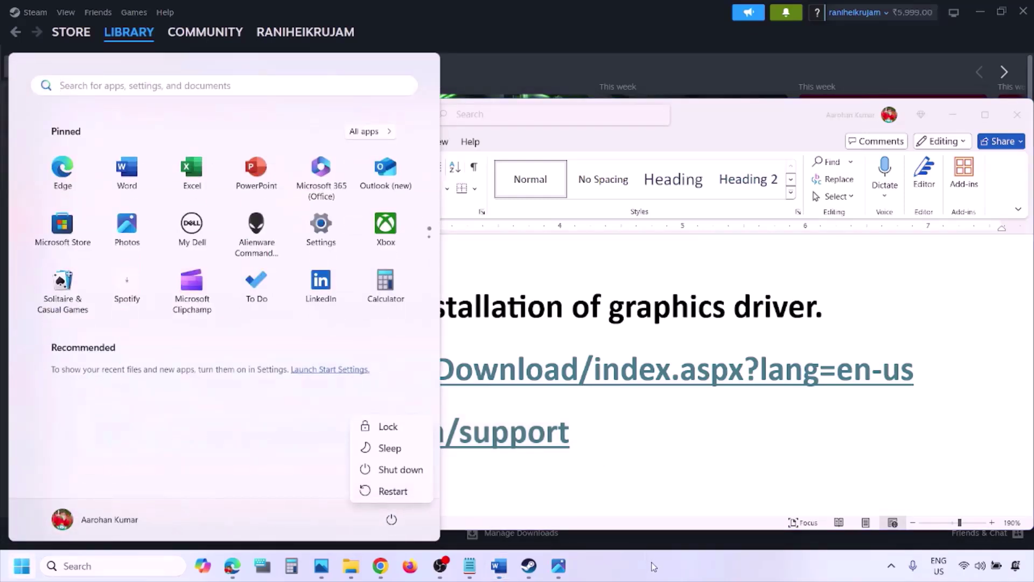
pyautogui.click(655, 565)
# - Search Windows for "graphics" and open the Graphics settings
pyautogui.scroll(-6, 498, 376)
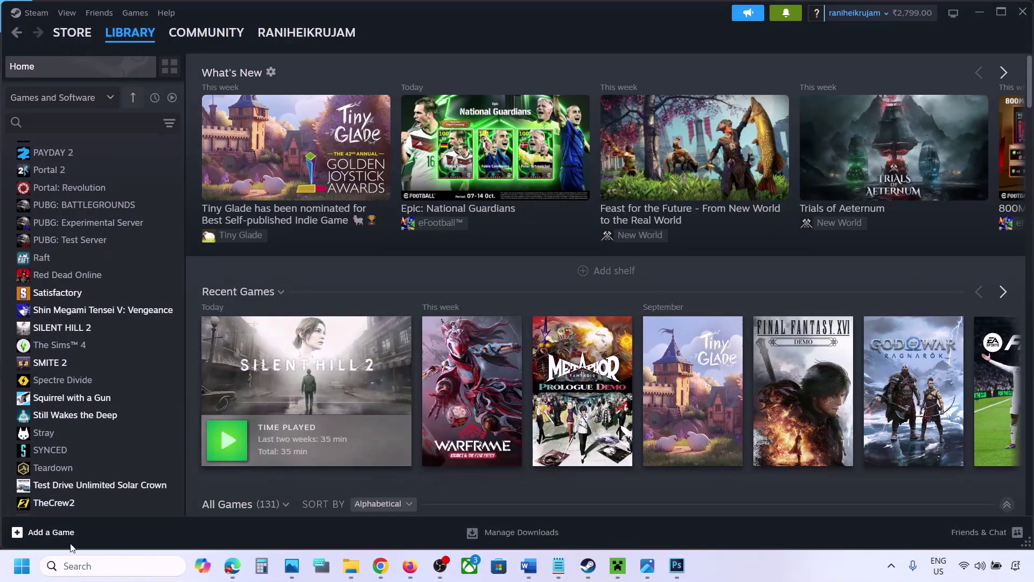
pyautogui.click(83, 565)
pyautogui.write('gra')
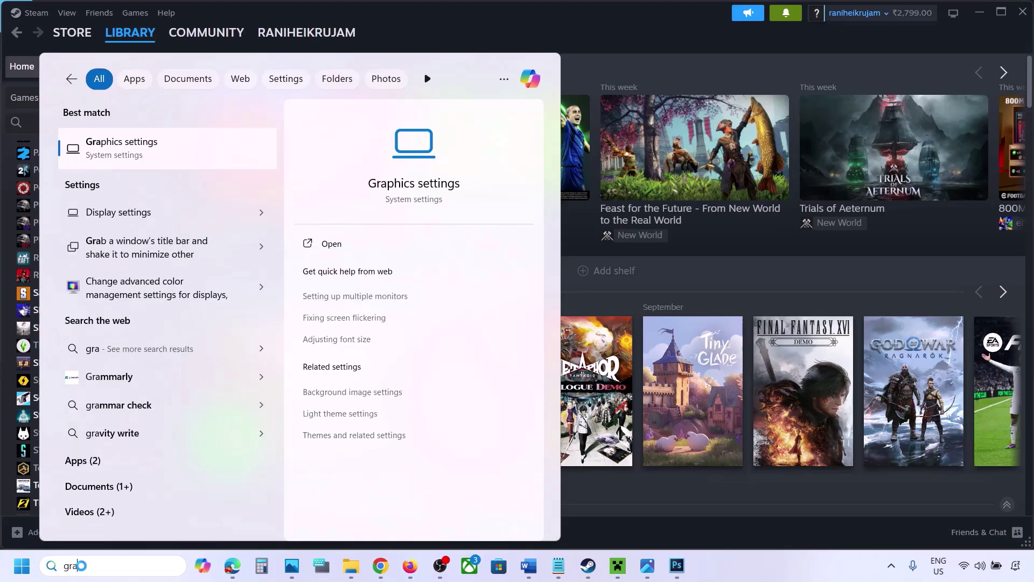
pyautogui.write('phics')
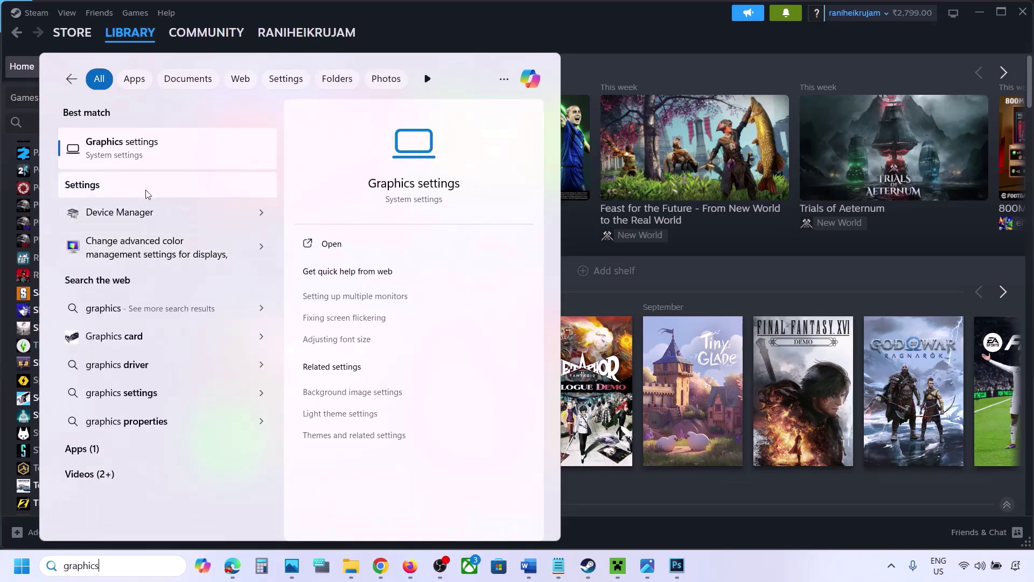
pyautogui.click(128, 154)
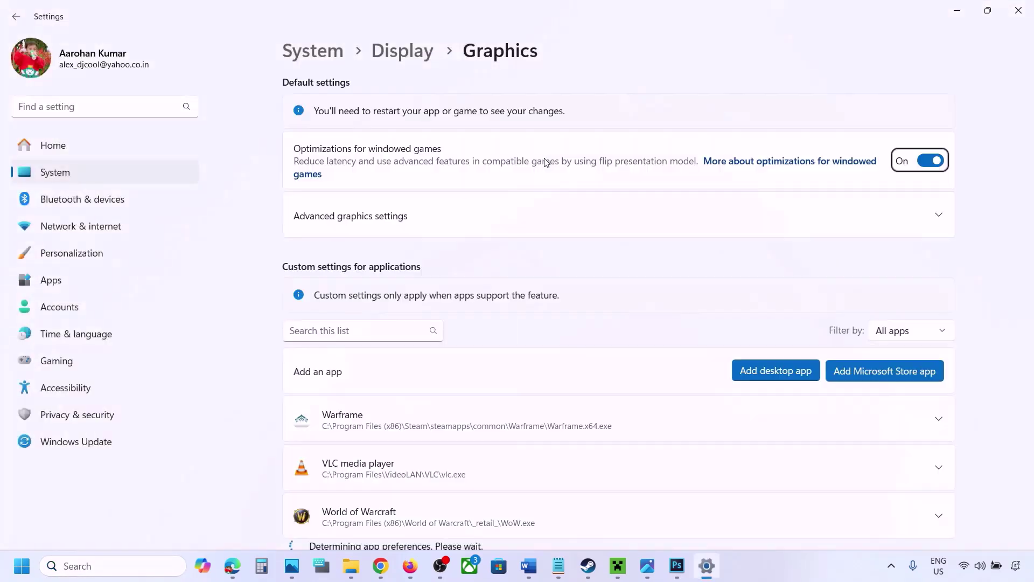
# - Try to add a desktop app to the custom graphics settings by browsing to Steam\steamapps\common, and cancel
pyautogui.click(781, 372)
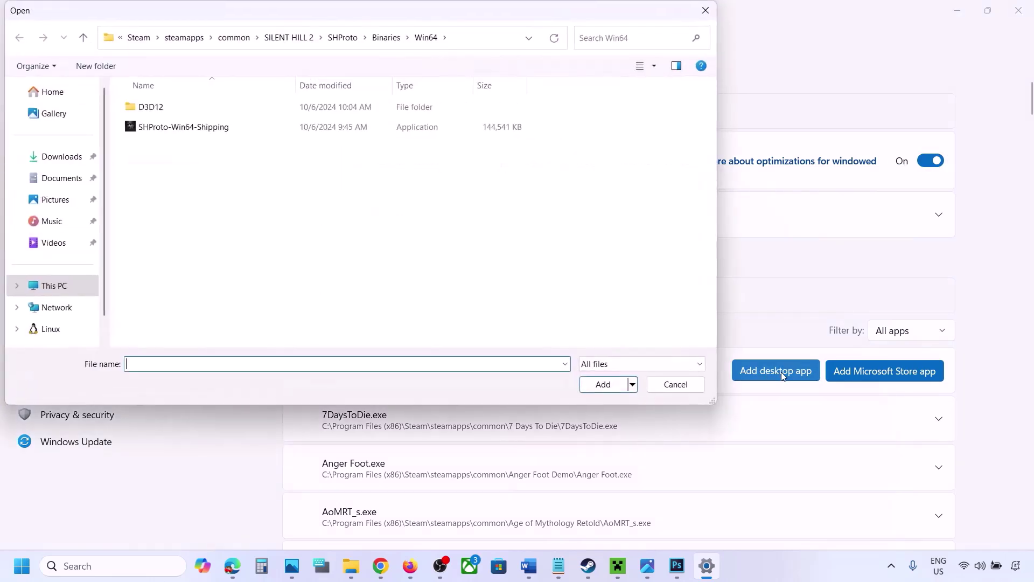
pyautogui.click(234, 37)
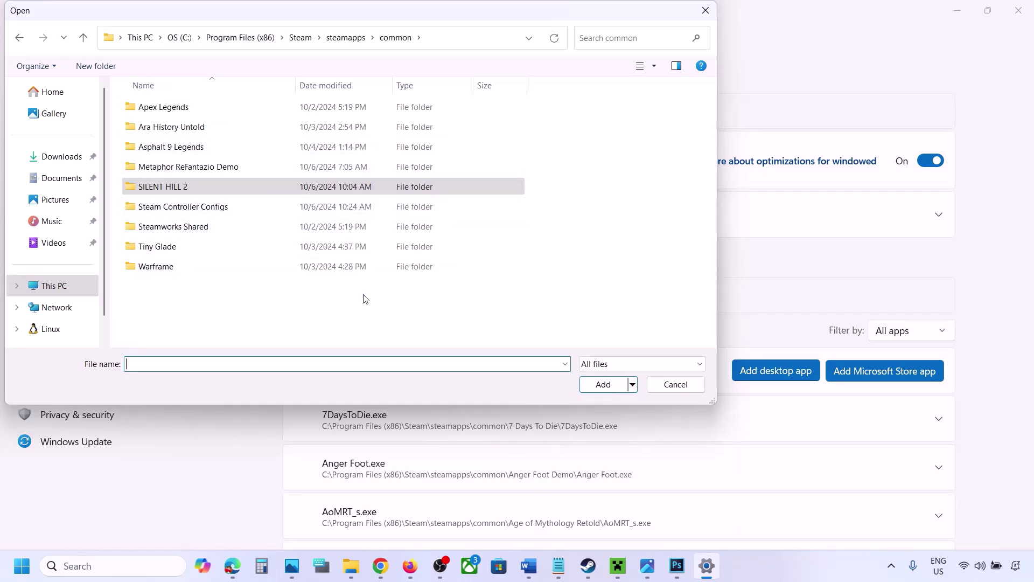
pyautogui.click(668, 385)
# - Set the GPU preference of ChainedTogether-Win64-Shipping.exe to High Performance (NVIDIA GeForce RTX 3050 Laptop GPU)
pyautogui.scroll(-3, 650, 421)
pyautogui.scroll(-7, 649, 420)
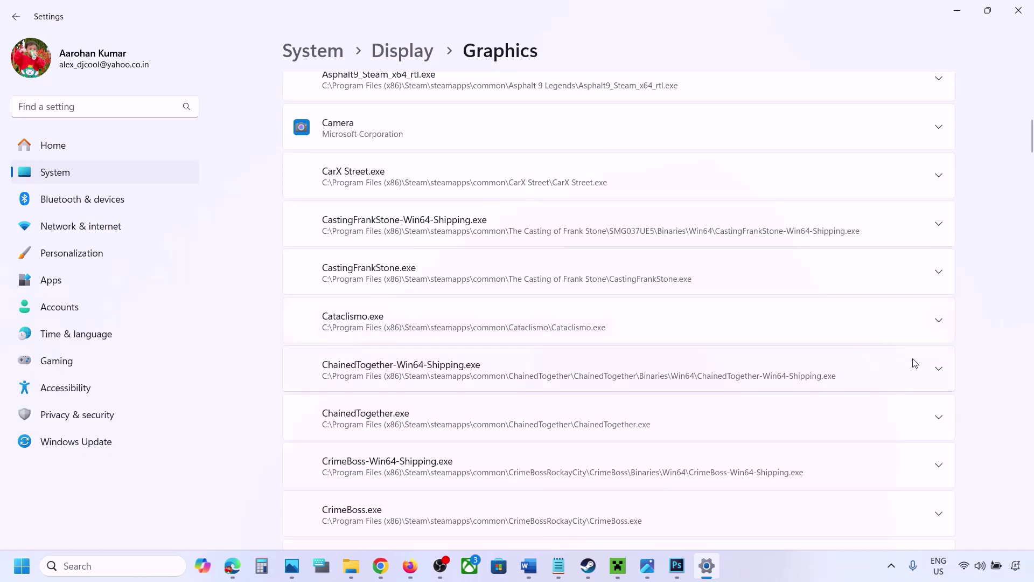
pyautogui.click(940, 372)
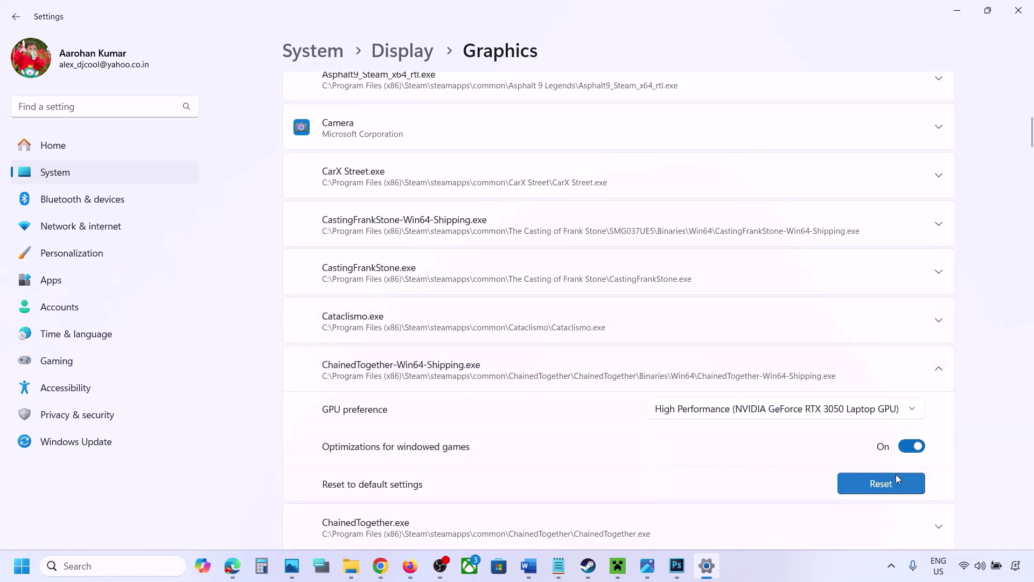
pyautogui.click(876, 413)
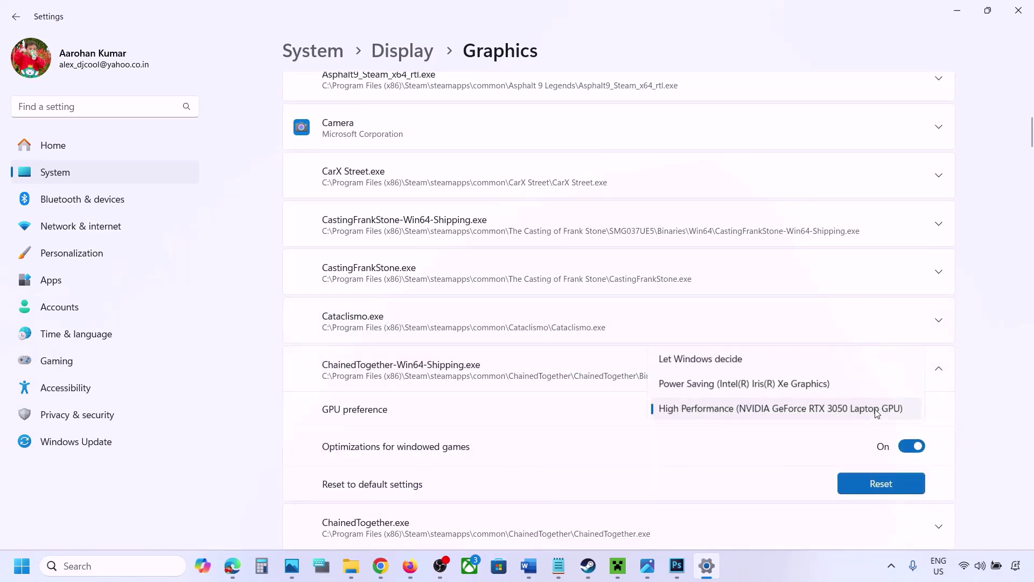
pyautogui.click(818, 410)
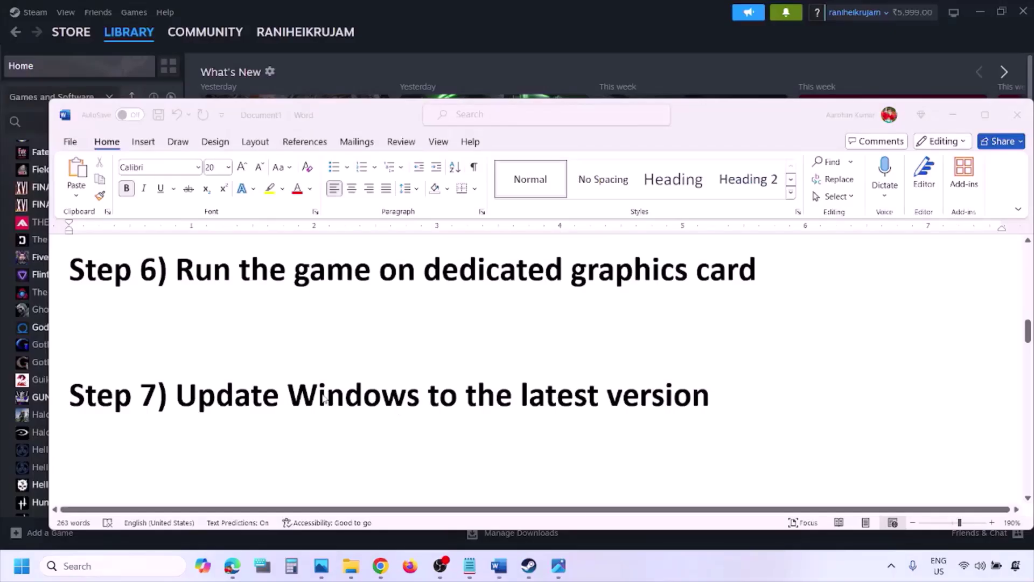
# - Highlight Step 7 in the Word notes, check for Windows updates in Settings, and bring up the PC's restart options
pyautogui.click(237, 391)
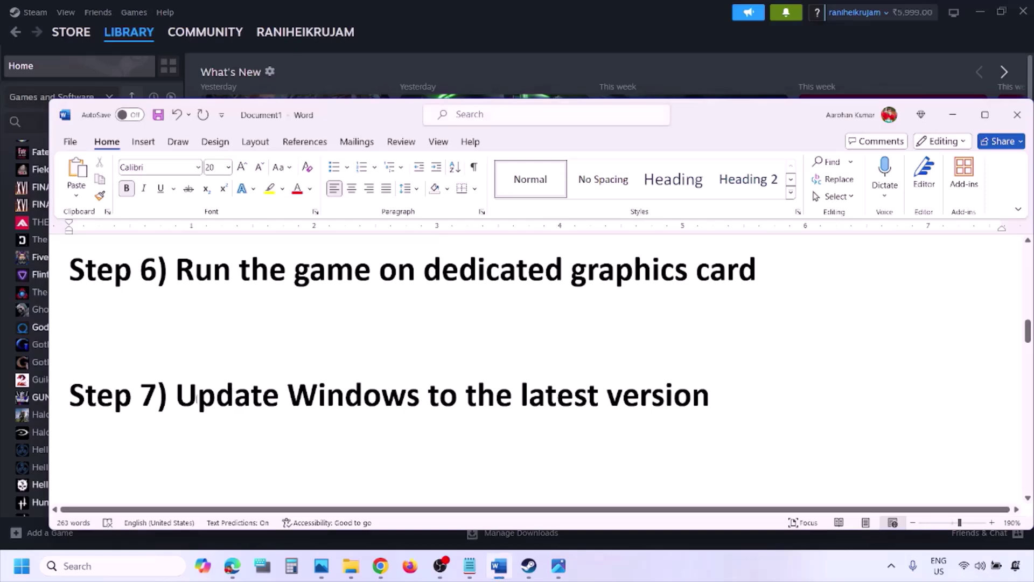
pyautogui.moveTo(184, 395); pyautogui.dragTo(695, 397)
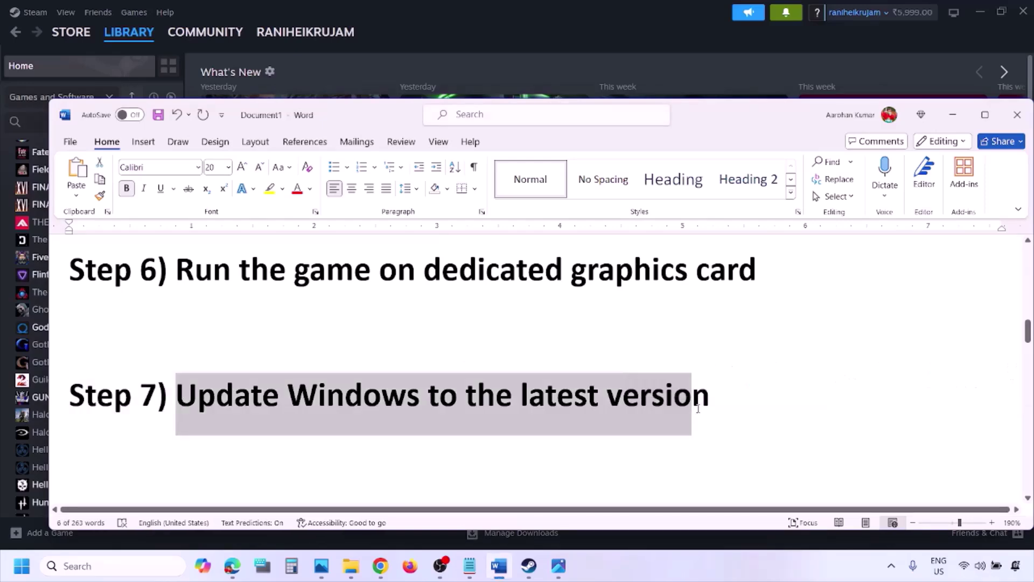
pyautogui.press('super+i')
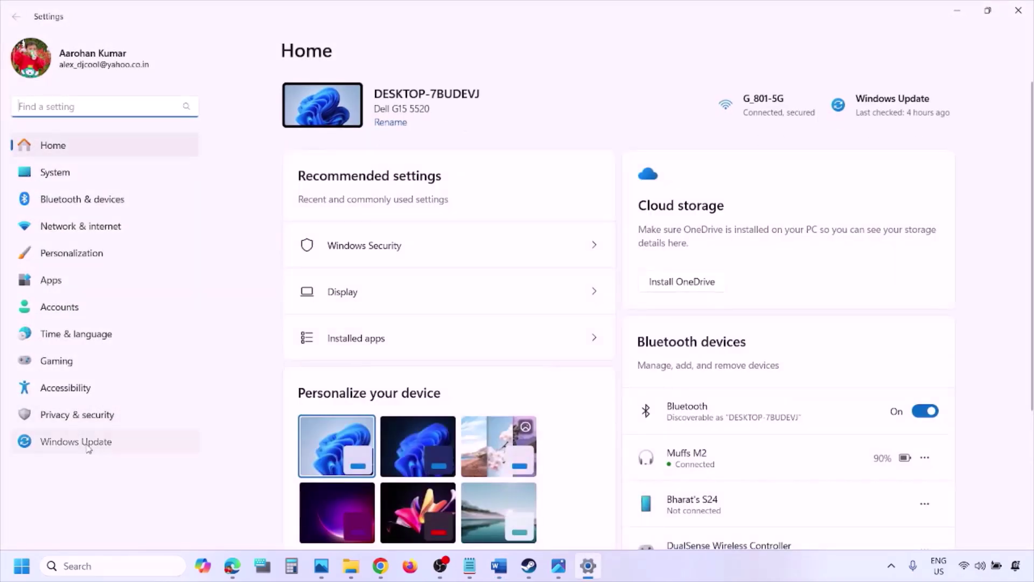
pyautogui.click(85, 443)
pyautogui.click(916, 114)
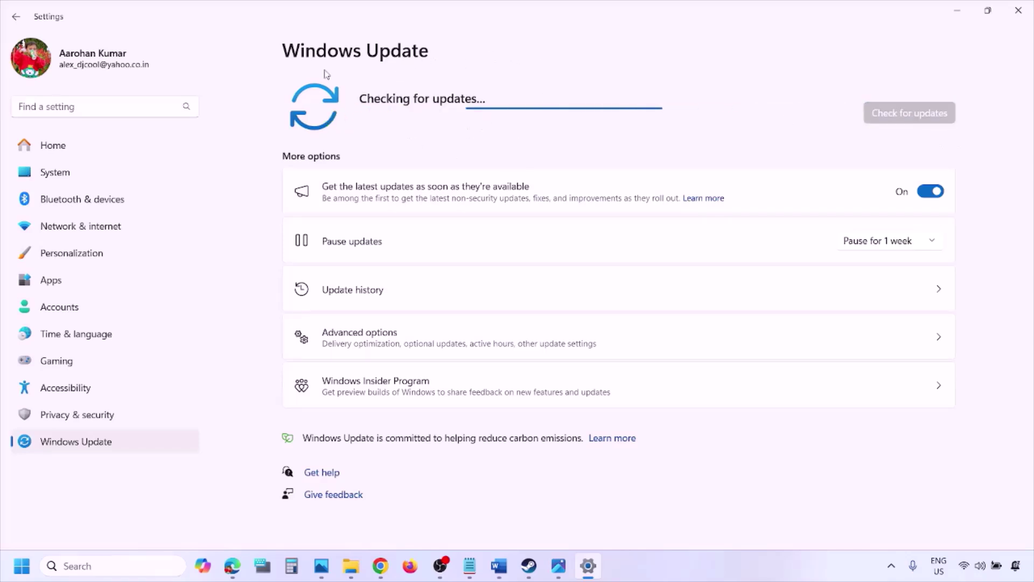
pyautogui.click(22, 566)
pyautogui.click(391, 519)
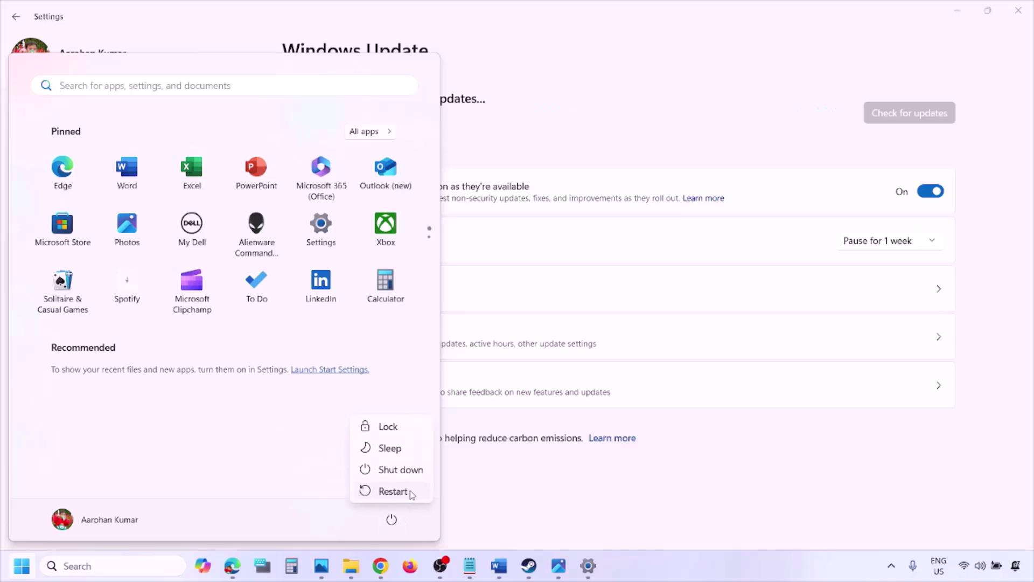
# - Copy the Visual C++ link under Step 8 of the Word notes and open it in a new Chrome window
pyautogui.click(500, 574)
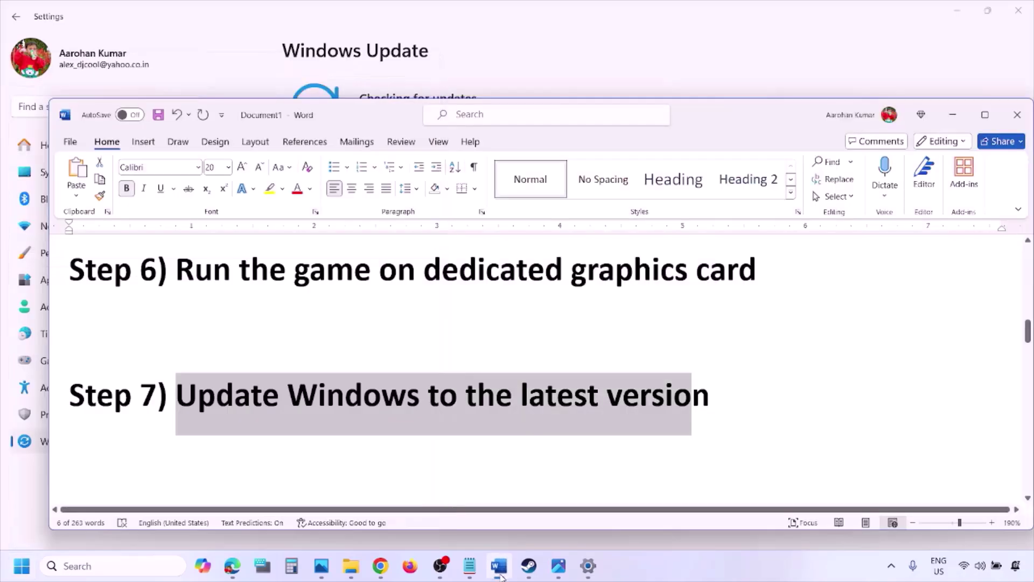
pyautogui.scroll(-3, 453, 421)
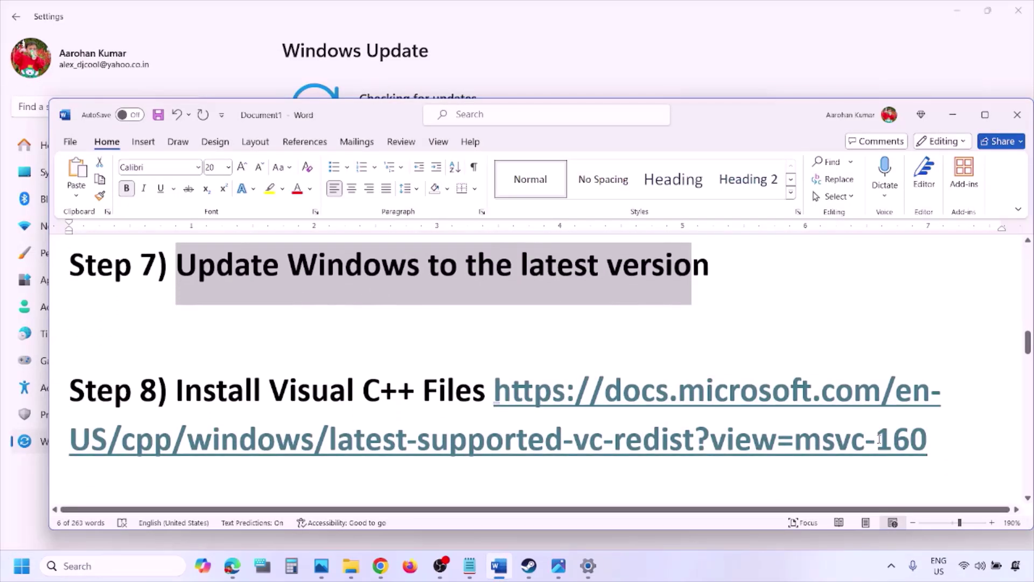
pyautogui.moveTo(944, 448); pyautogui.dragTo(591, 405)
pyautogui.hotkey('ctrl', 'c')
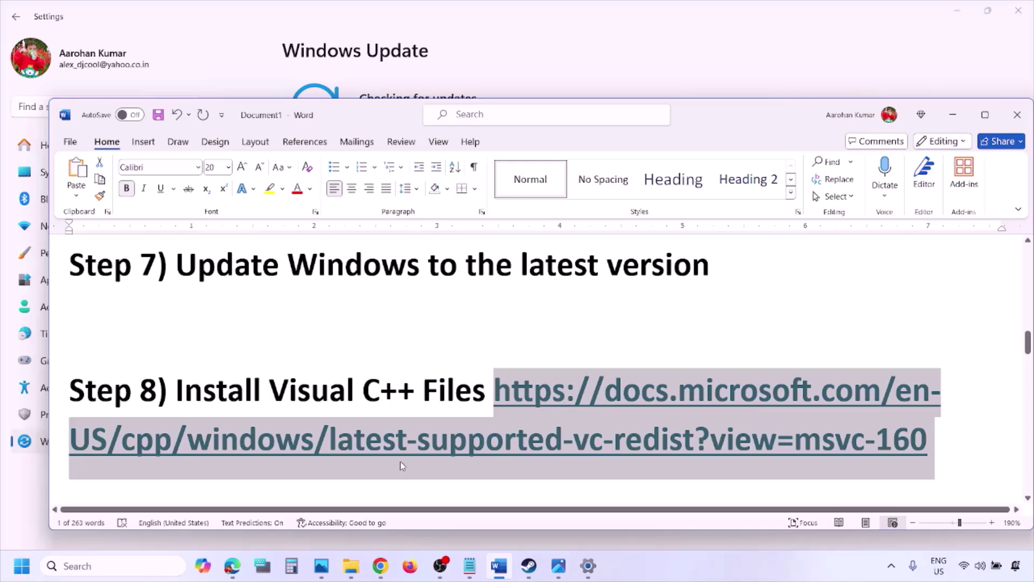
pyautogui.rightClick(381, 565)
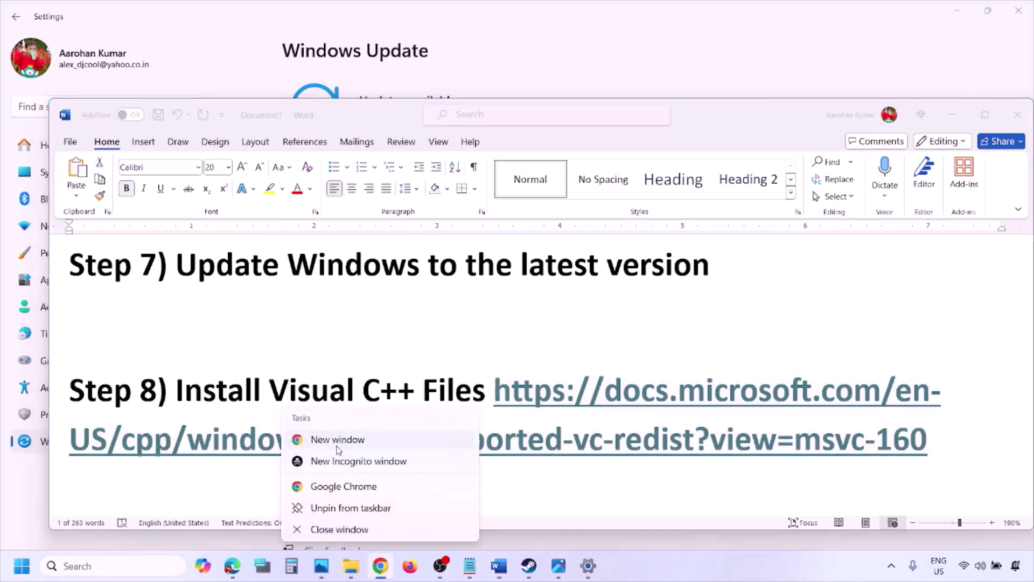
pyautogui.click(337, 447)
pyautogui.hotkey('ctrl', 'v')
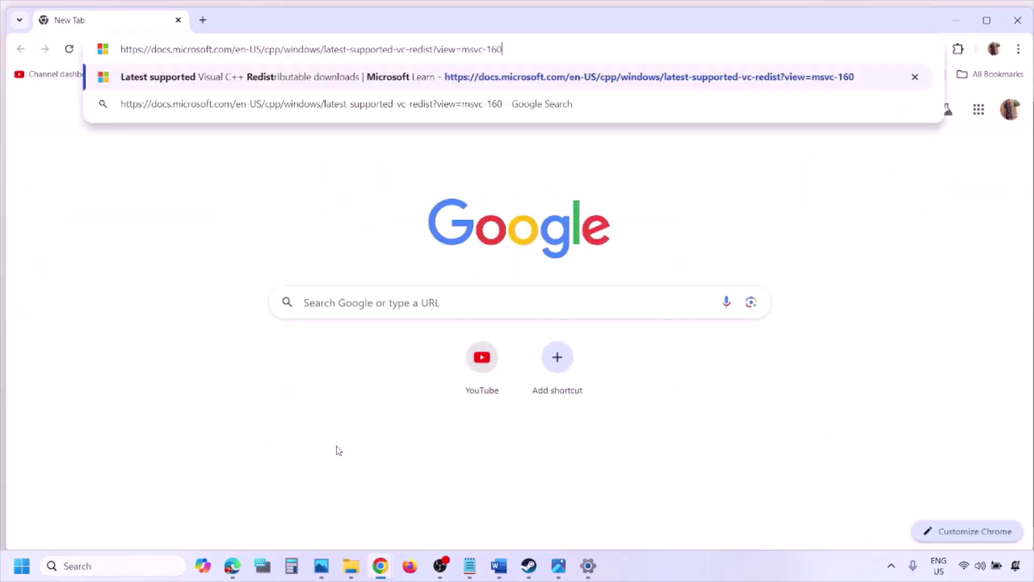
pyautogui.press('Return')
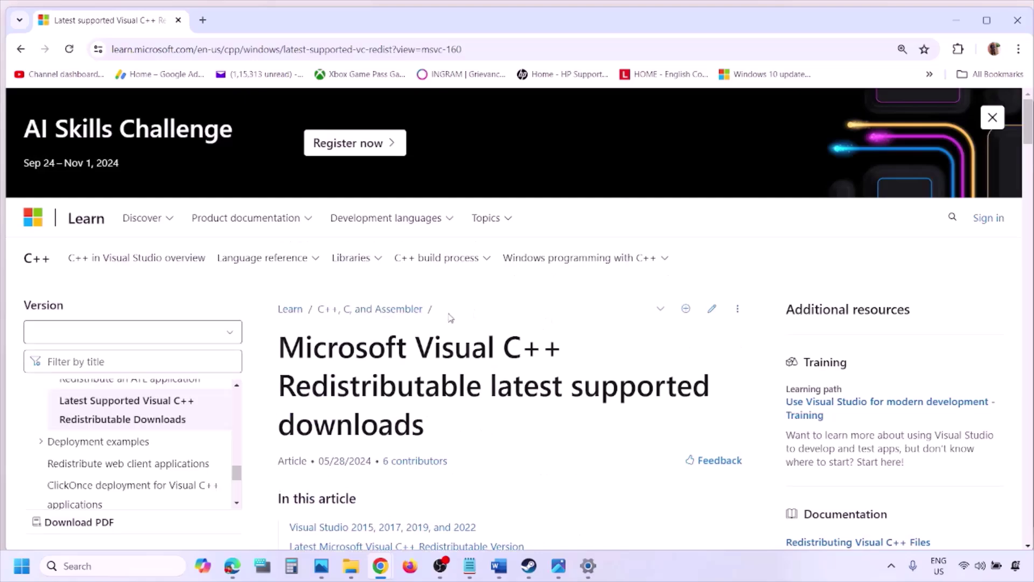
# - Highlight the "Visual Studio 2015, 2017, 2019, and 2022" heading and locate the redistributable download links for each architecture
pyautogui.scroll(-5, 450, 317)
pyautogui.scroll(-5, 451, 318)
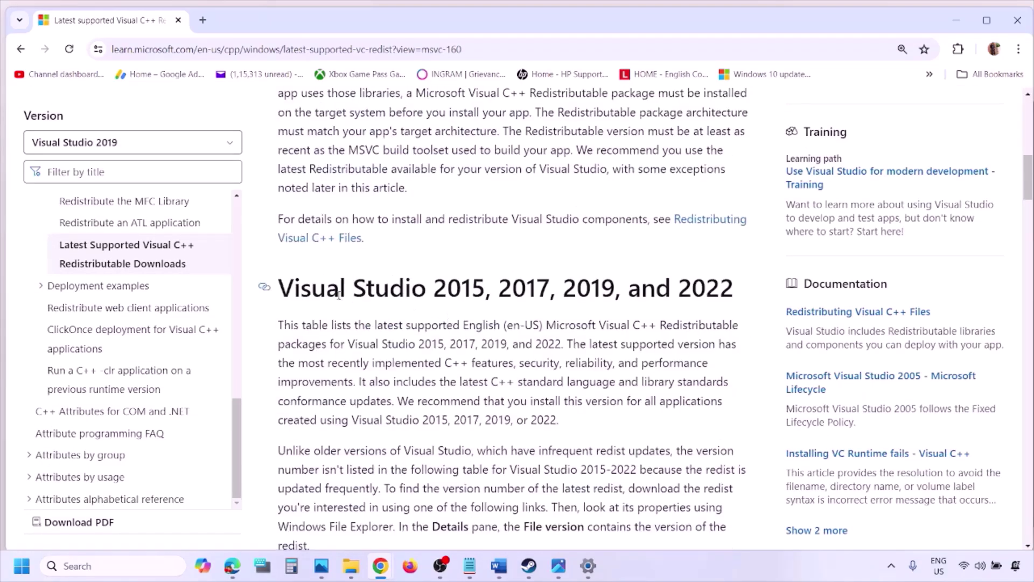
pyautogui.moveTo(333, 293); pyautogui.dragTo(695, 288)
pyautogui.scroll(-10, 454, 385)
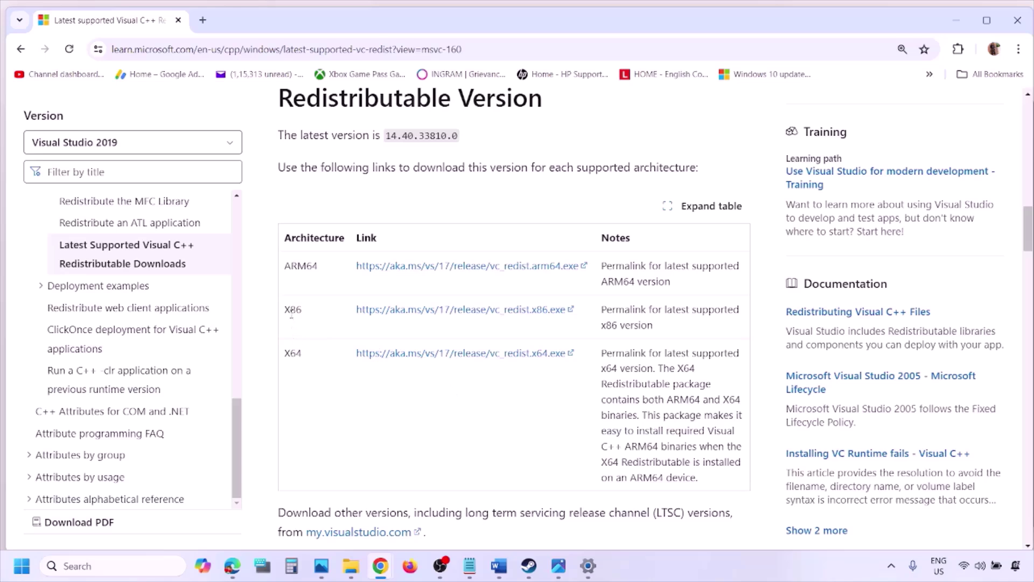
# - Download the X86 Visual C++ redistributable and start repairing its installation
pyautogui.doubleClick(292, 310)
pyautogui.doubleClick(293, 352)
pyautogui.doubleClick(291, 310)
pyautogui.moveTo(291, 310); pyautogui.dragTo(508, 317)
pyautogui.click(508, 319)
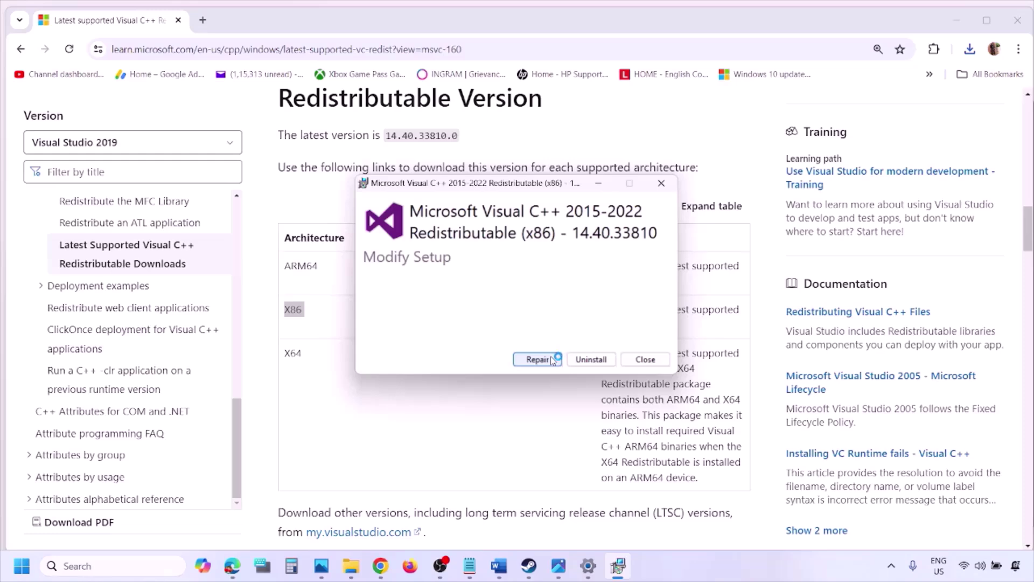
pyautogui.click(557, 359)
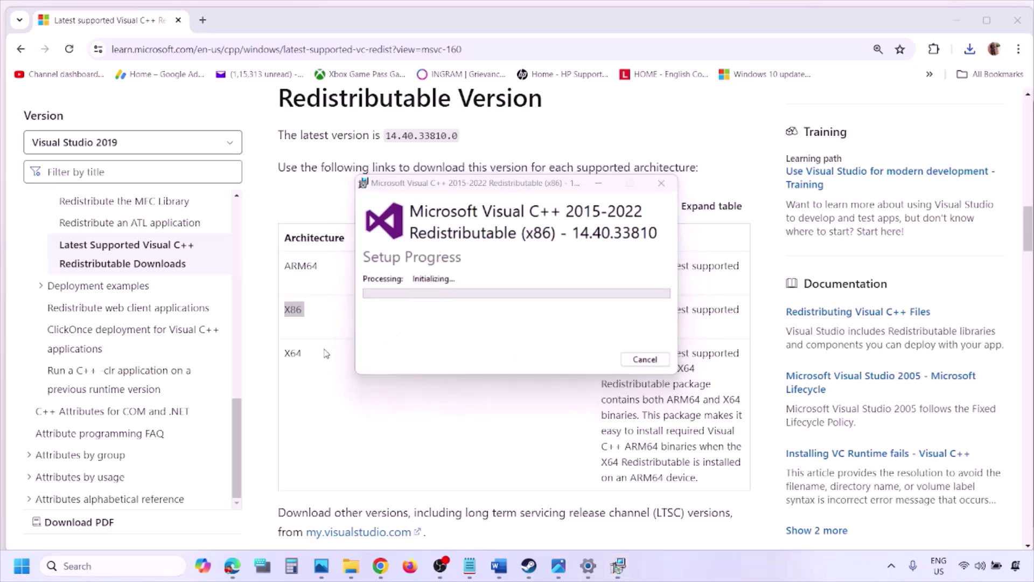
# - Download the X64 Visual C++ redistributable, start its repair, and place the two setup windows side by side
pyautogui.doubleClick(293, 353)
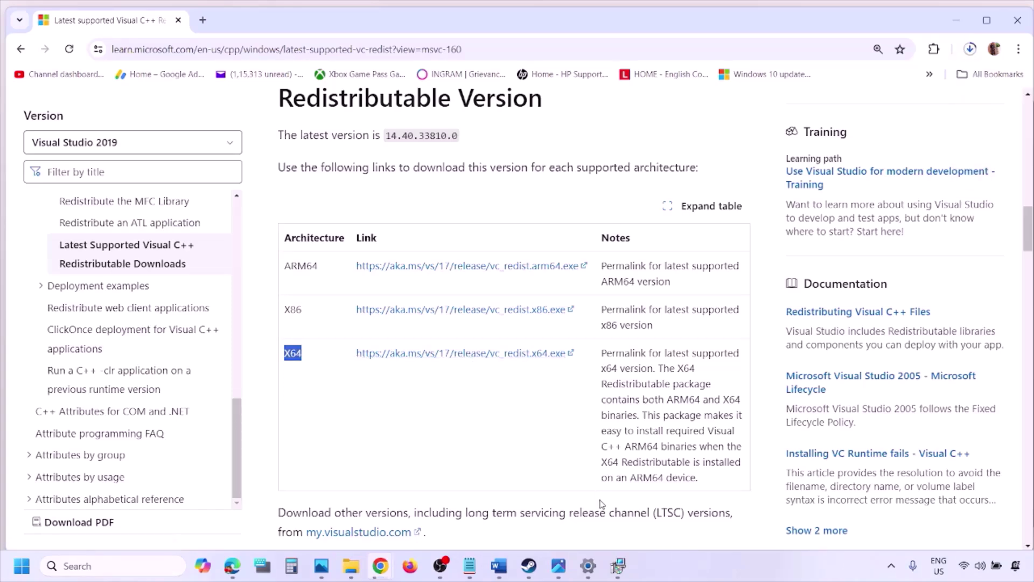
pyautogui.click(619, 570)
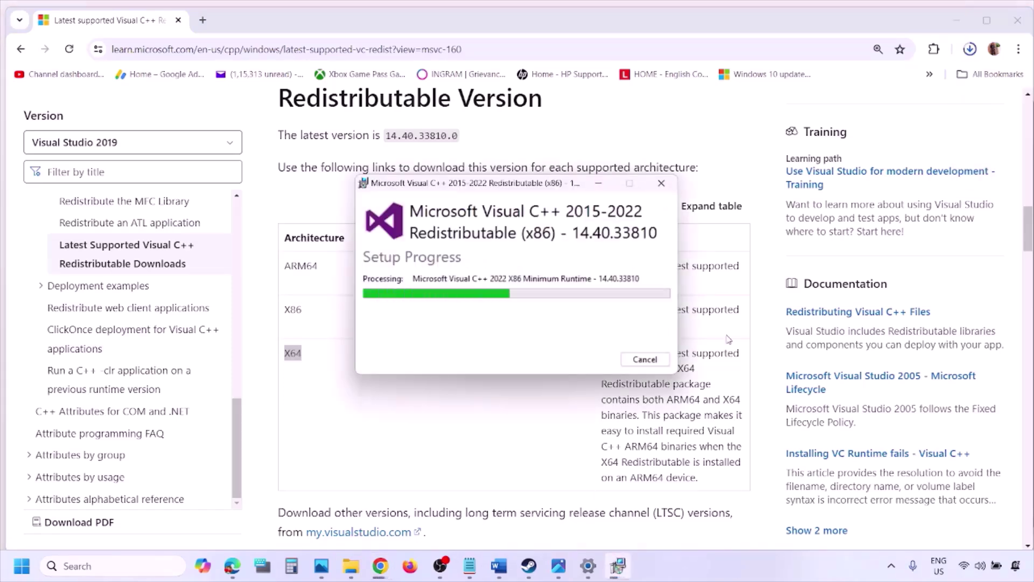
pyautogui.click(866, 80)
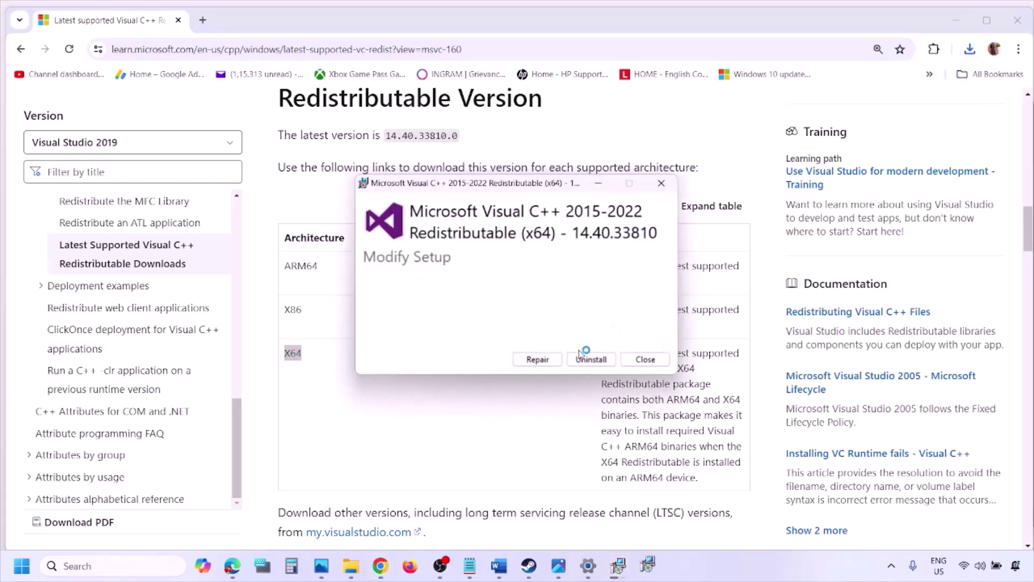
pyautogui.click(544, 361)
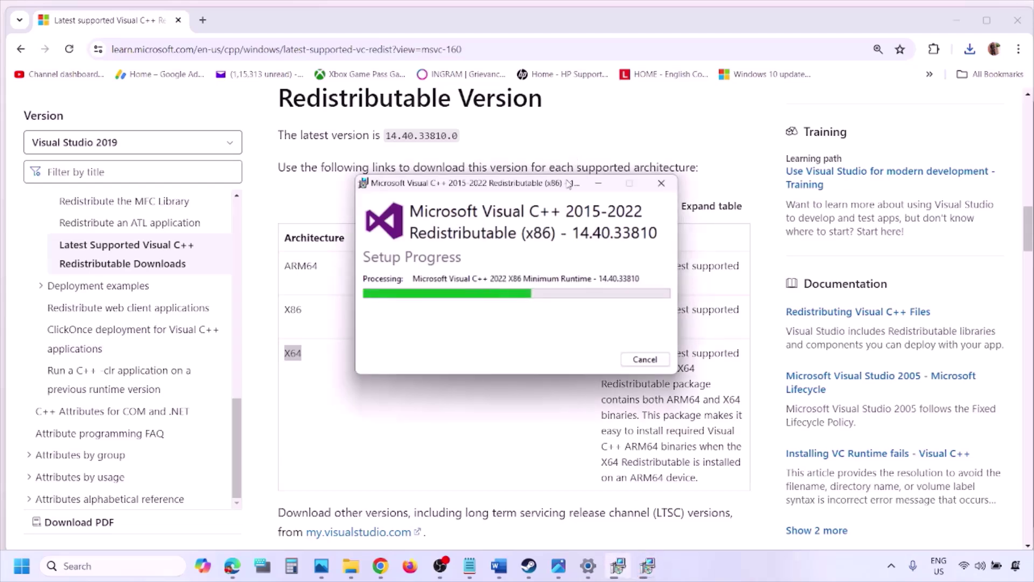
pyautogui.moveTo(568, 183); pyautogui.dragTo(329, 231)
pyautogui.moveTo(539, 183); pyautogui.dragTo(669, 238)
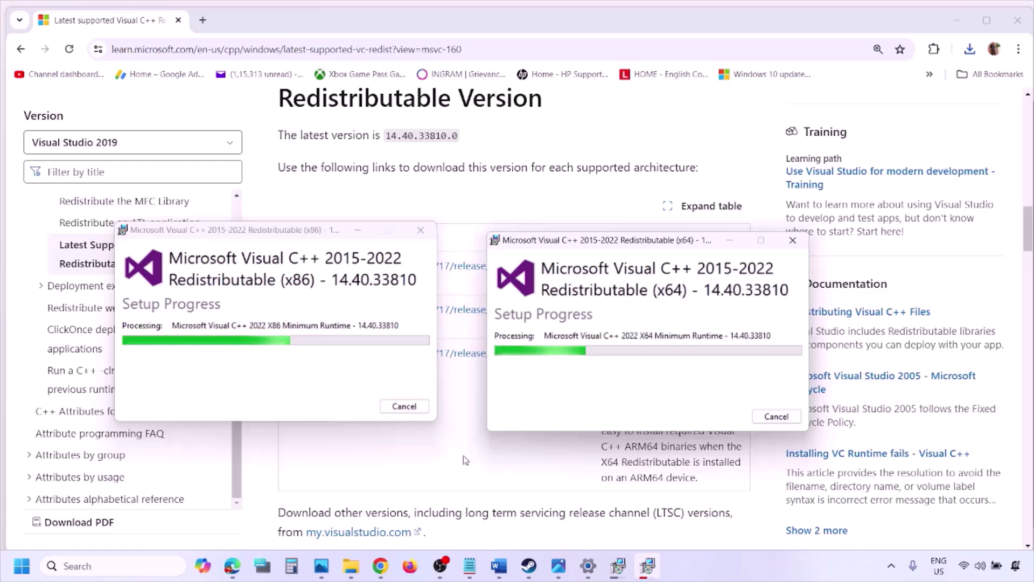
# - Bring up the PC's restart options and dismiss them without restarting
pyautogui.click(464, 462)
pyautogui.click(21, 566)
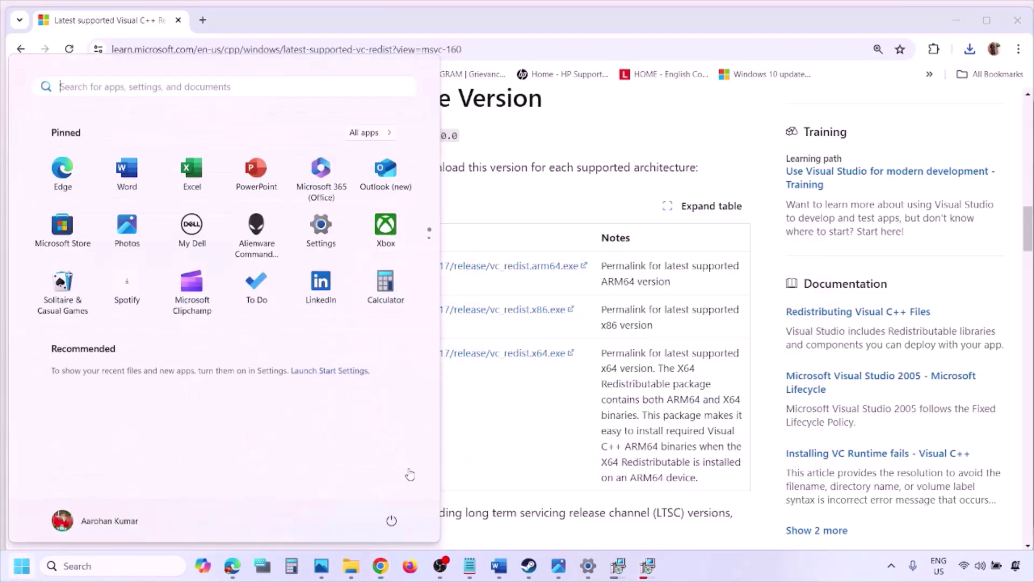
pyautogui.click(392, 520)
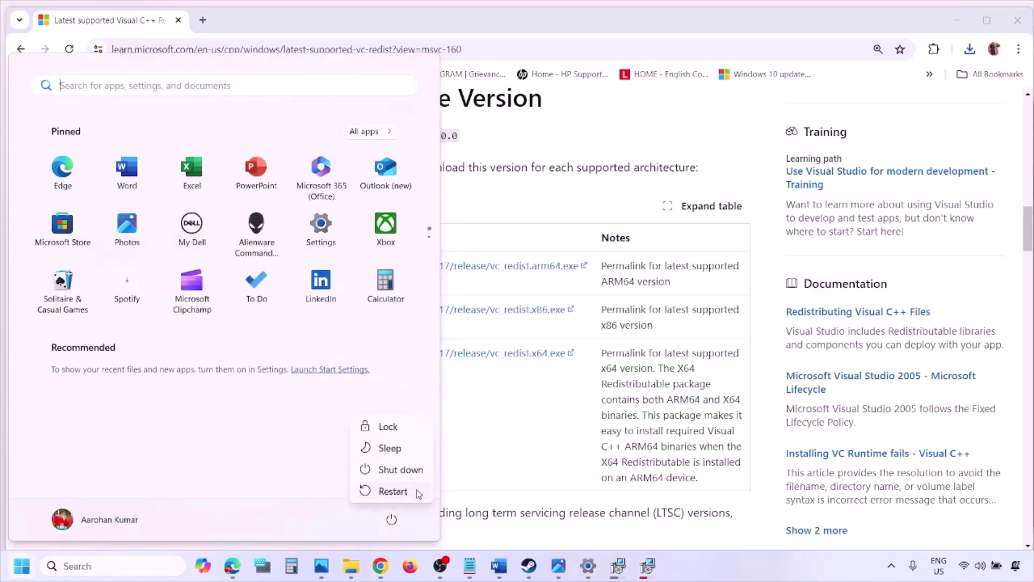
pyautogui.click(531, 466)
pyautogui.click(531, 465)
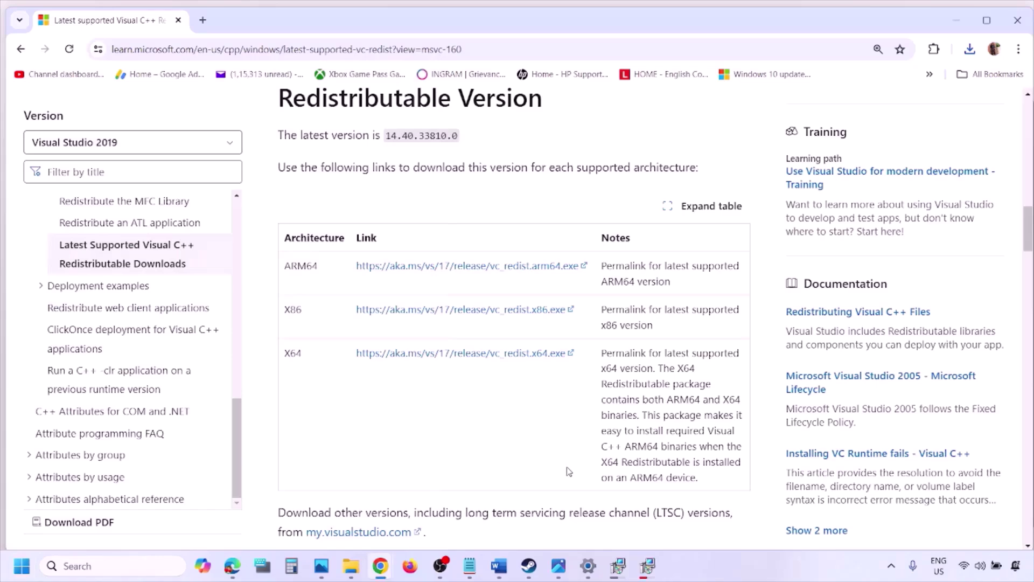
# - Switch to the Word notes, maximize the window, and highlight Step 9's advice on unplugging external devices and USB adapters
pyautogui.click(499, 569)
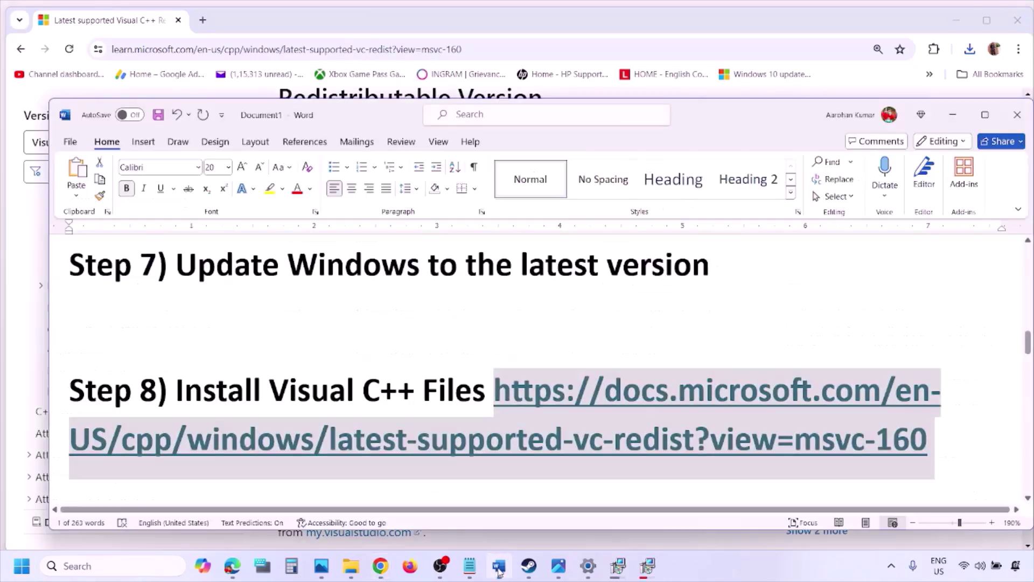
pyautogui.scroll(-5, 443, 365)
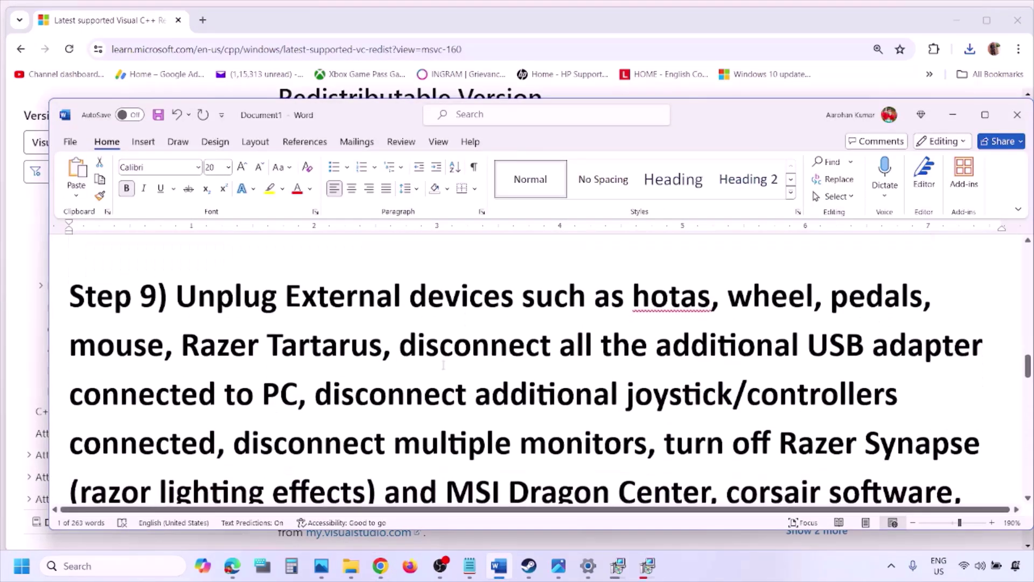
pyautogui.click(985, 115)
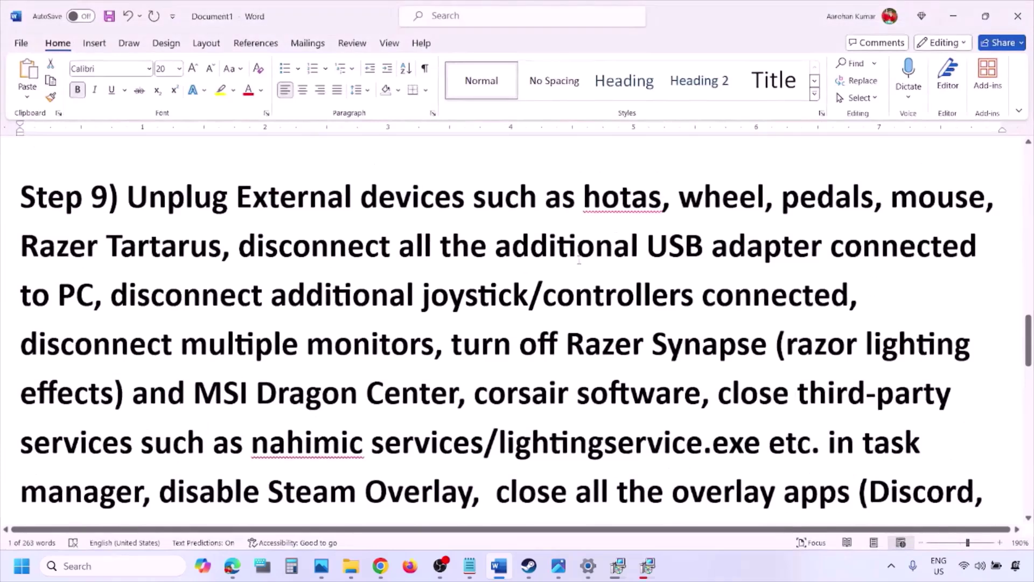
pyautogui.moveTo(130, 201); pyautogui.dragTo(824, 248)
pyautogui.click(766, 243)
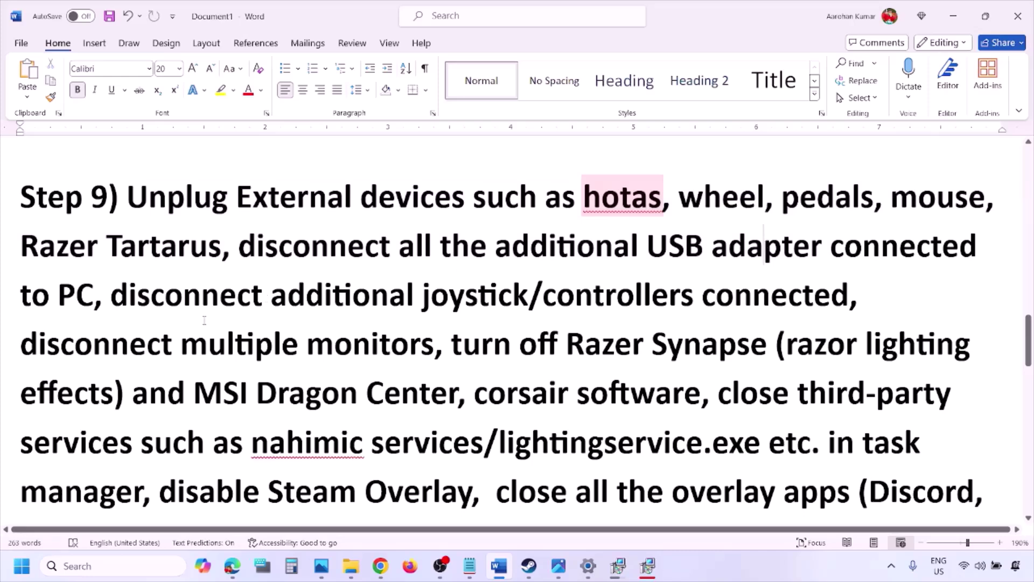
# - Highlight Step 9's advice on disconnecting controllers and multiple monitors, and on closing Razer Synapse, MSI Dragon Center, Corsair software and third-party services
pyautogui.moveTo(118, 294); pyautogui.dragTo(717, 301)
pyautogui.click(689, 296)
pyautogui.moveTo(35, 345); pyautogui.dragTo(362, 348)
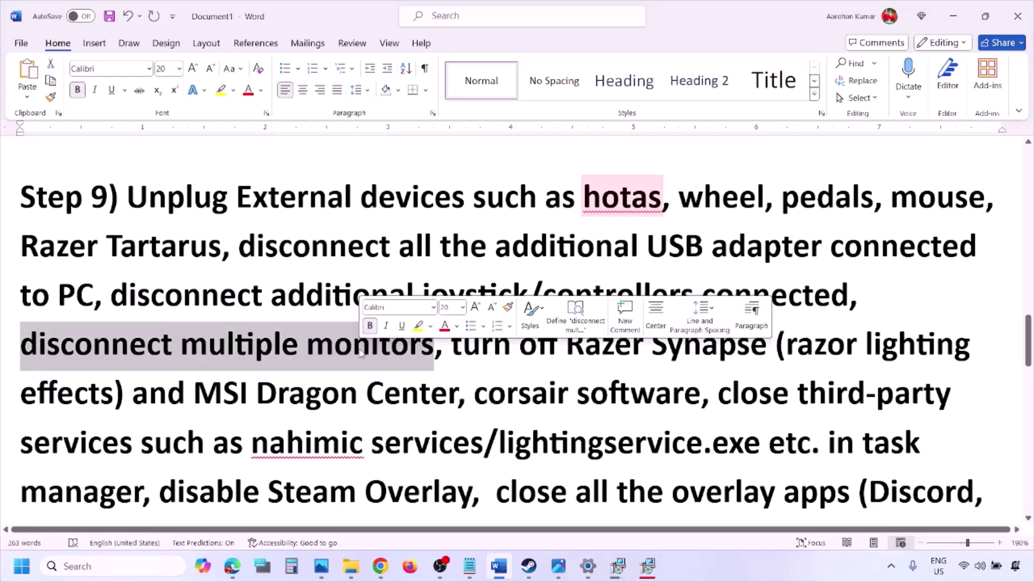
pyautogui.scroll(-1, 429, 306)
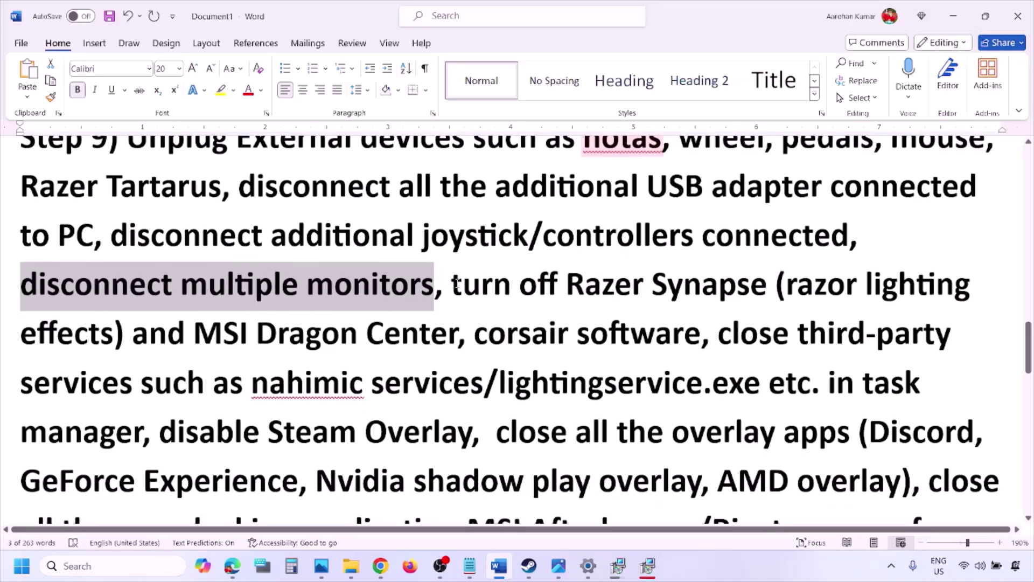
pyautogui.moveTo(456, 283); pyautogui.dragTo(143, 431)
pyautogui.scroll(-1, 208, 366)
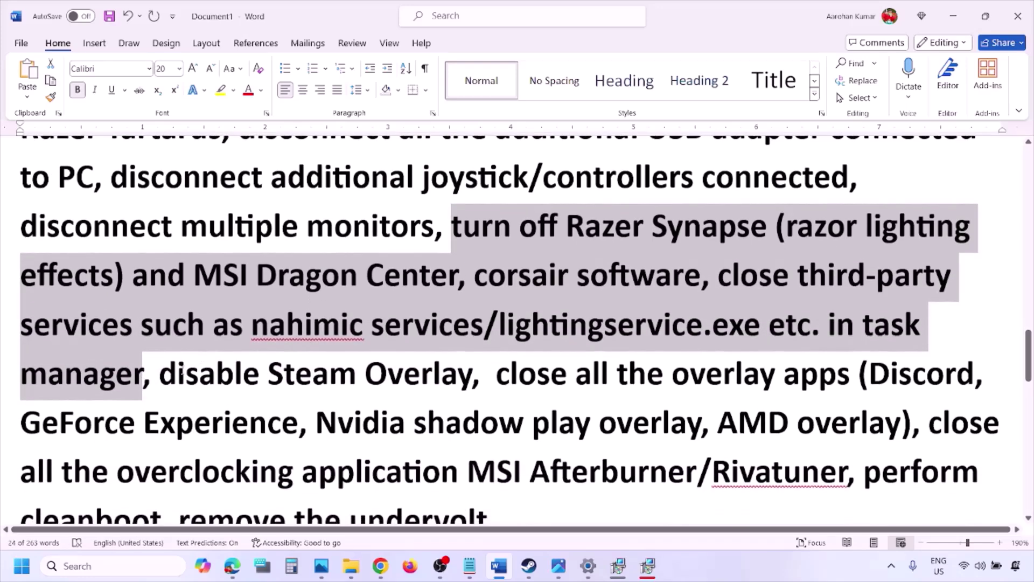
# - Highlight "disable Steam Overlay" in Step 9 and look through the screenshots of the Steam game properties
pyautogui.moveTo(160, 375); pyautogui.dragTo(472, 377)
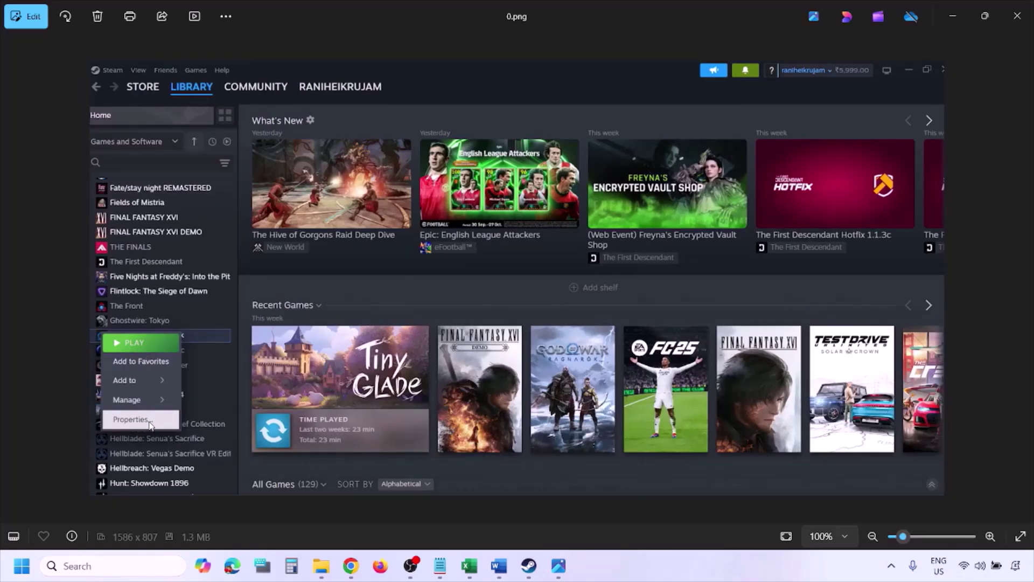
pyautogui.press('Right')
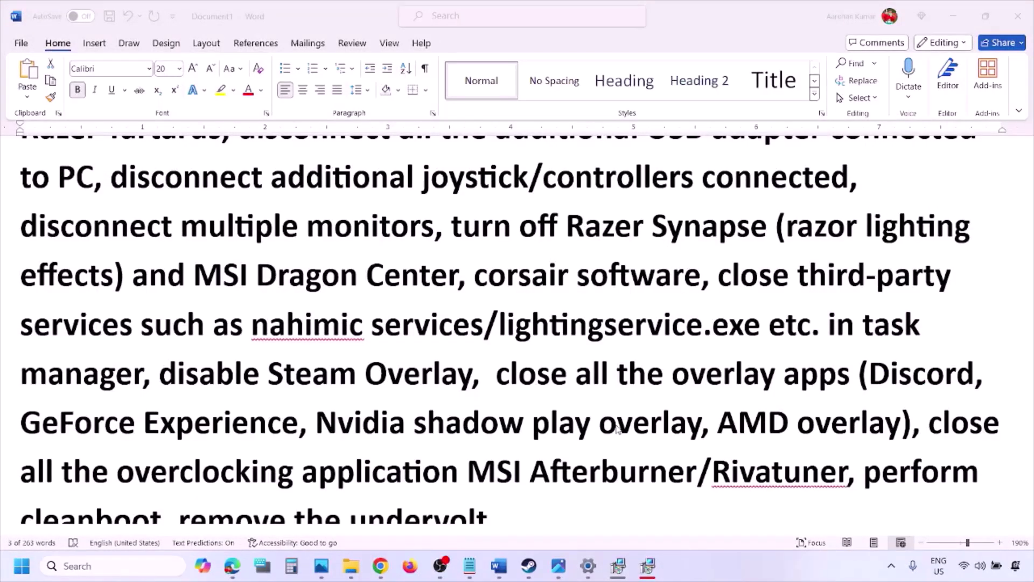
pyautogui.scroll(-3, 617, 428)
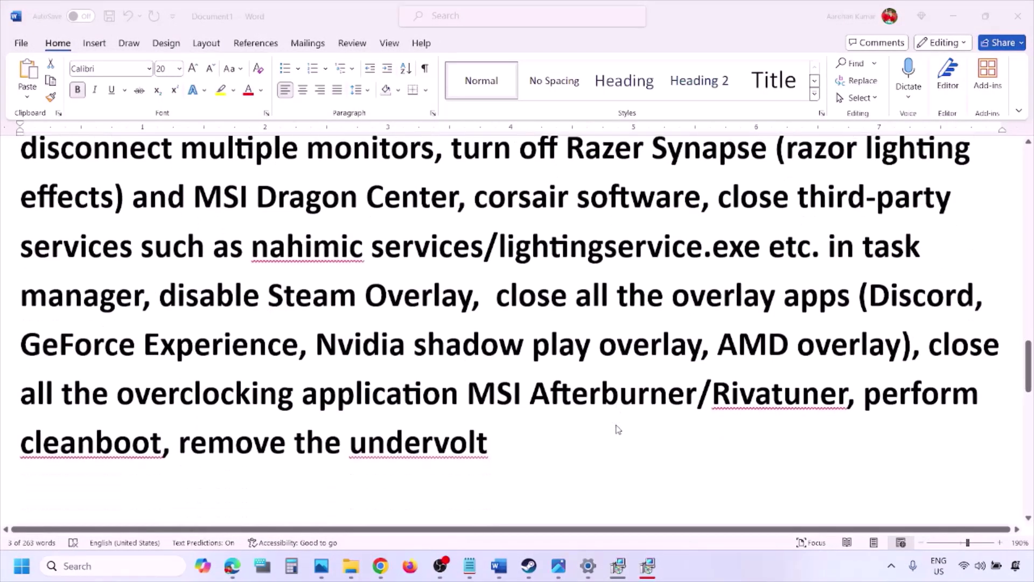
# - Turn off the in-game overlay in Discord's Game Overlay settings and in GeForce Experience's general settings
pyautogui.hotkey('alt', 'Tab')
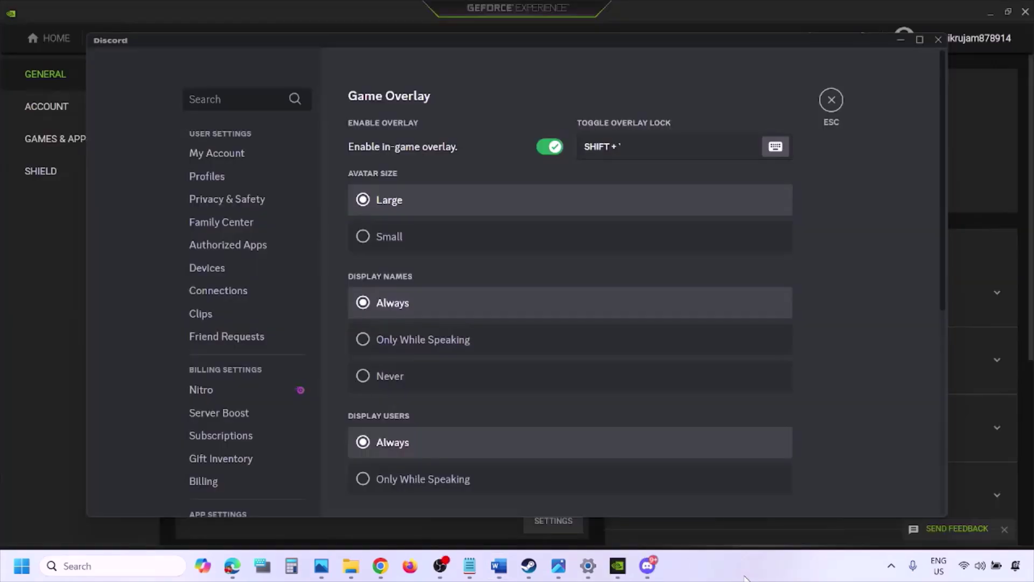
pyautogui.scroll(-10, 255, 290)
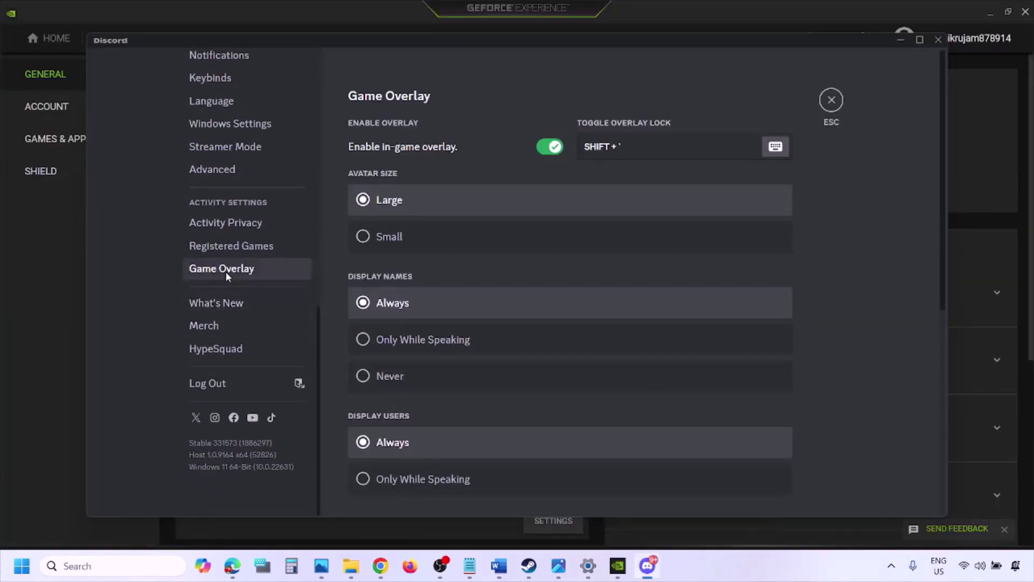
pyautogui.click(240, 272)
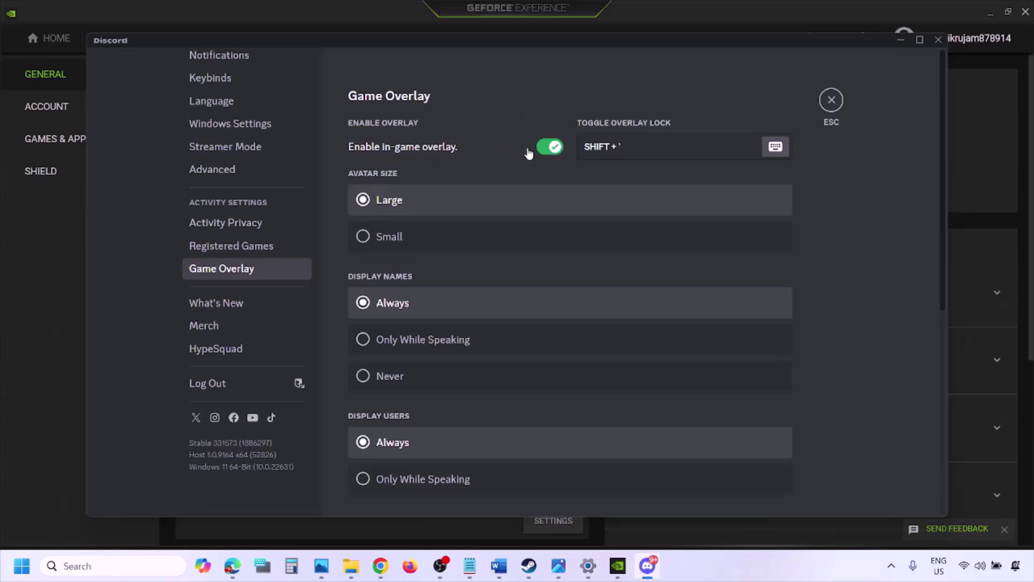
pyautogui.click(550, 147)
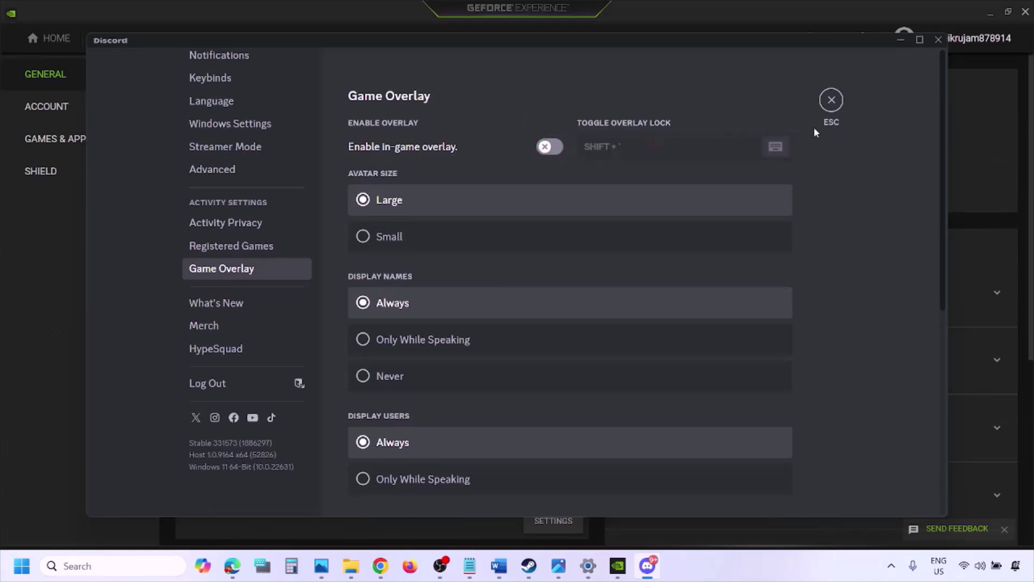
pyautogui.click(620, 567)
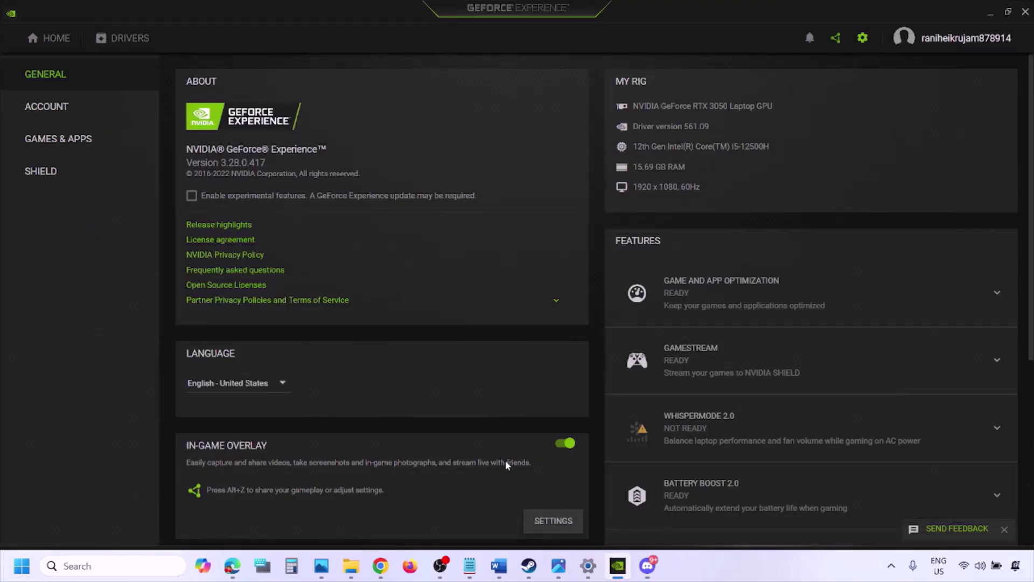
pyautogui.click(564, 443)
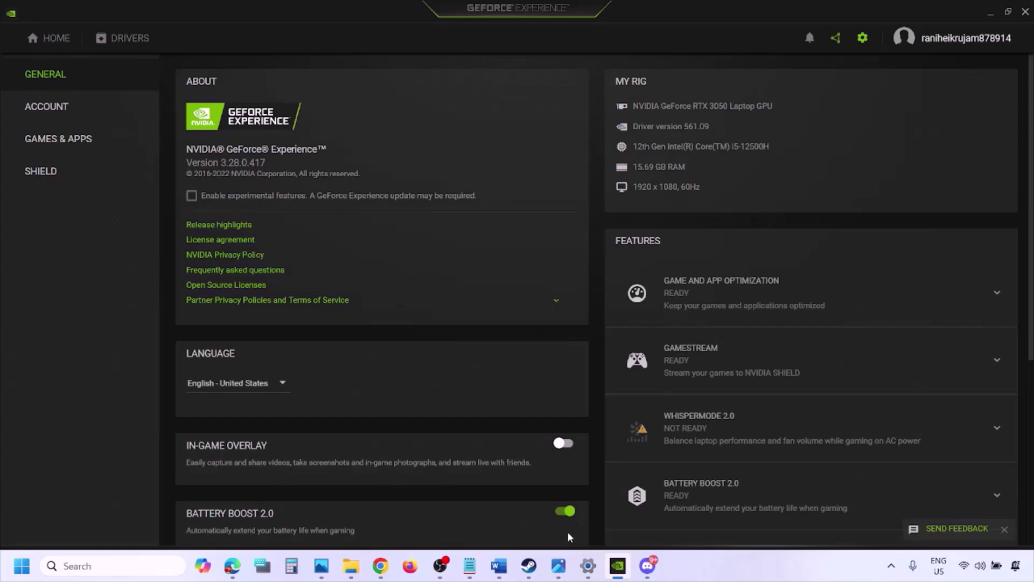
# - Return to the Word notes and highlight "close all the overlay apps" in Step 9
pyautogui.click(498, 573)
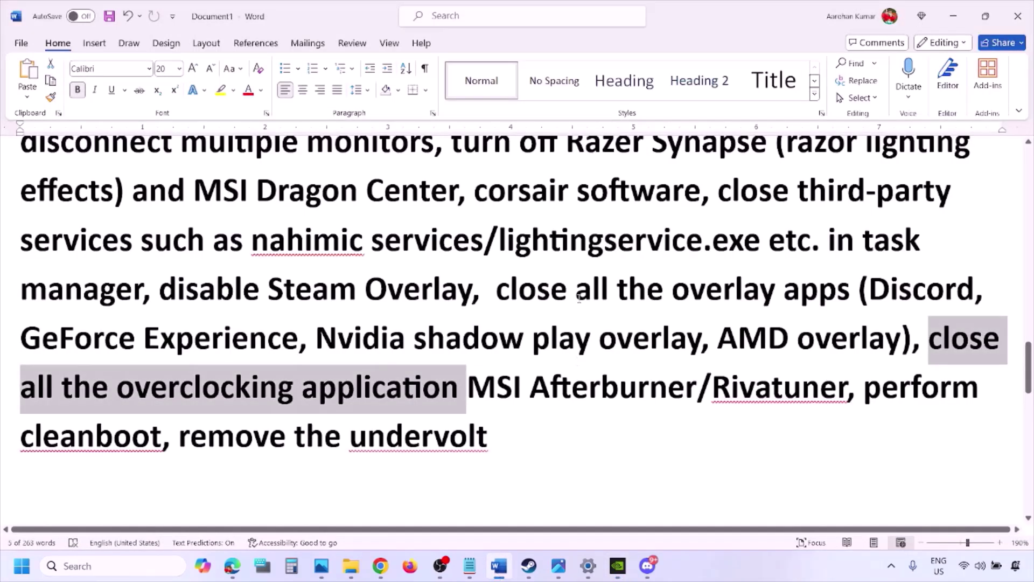
pyautogui.scroll(3, 528, 315)
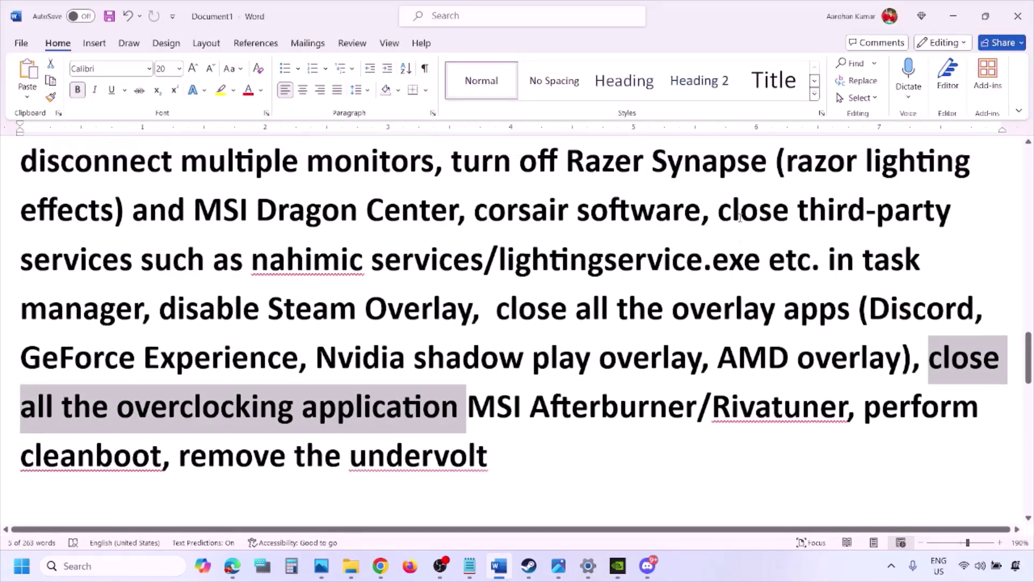
pyautogui.scroll(-2, 528, 315)
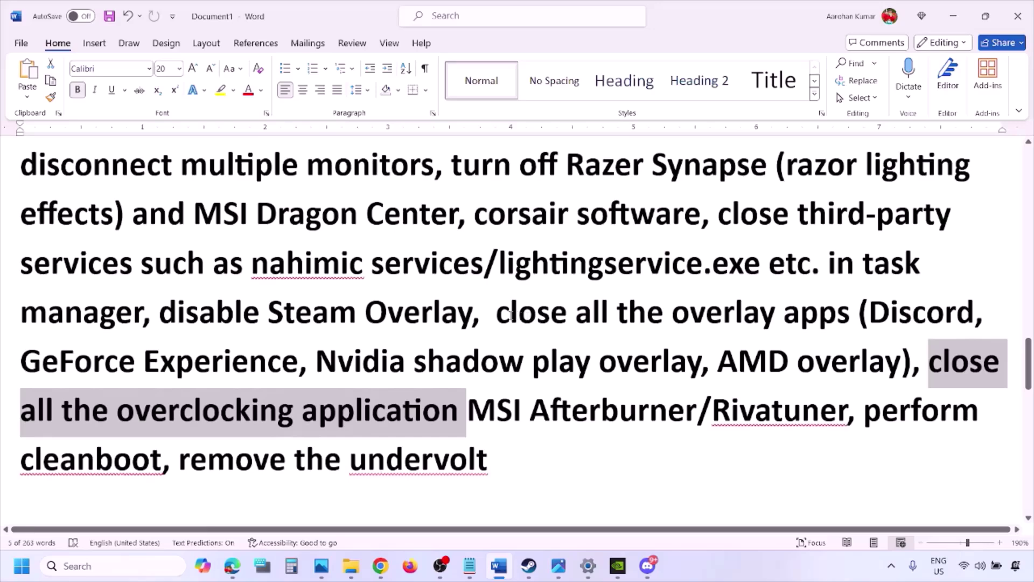
pyautogui.moveTo(510, 315); pyautogui.dragTo(806, 323)
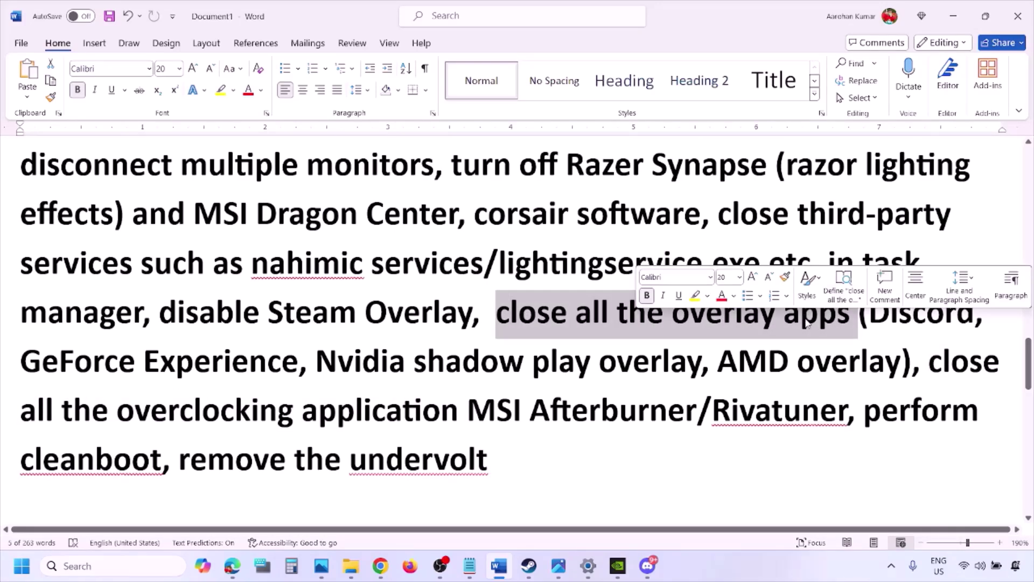
pyautogui.click(565, 324)
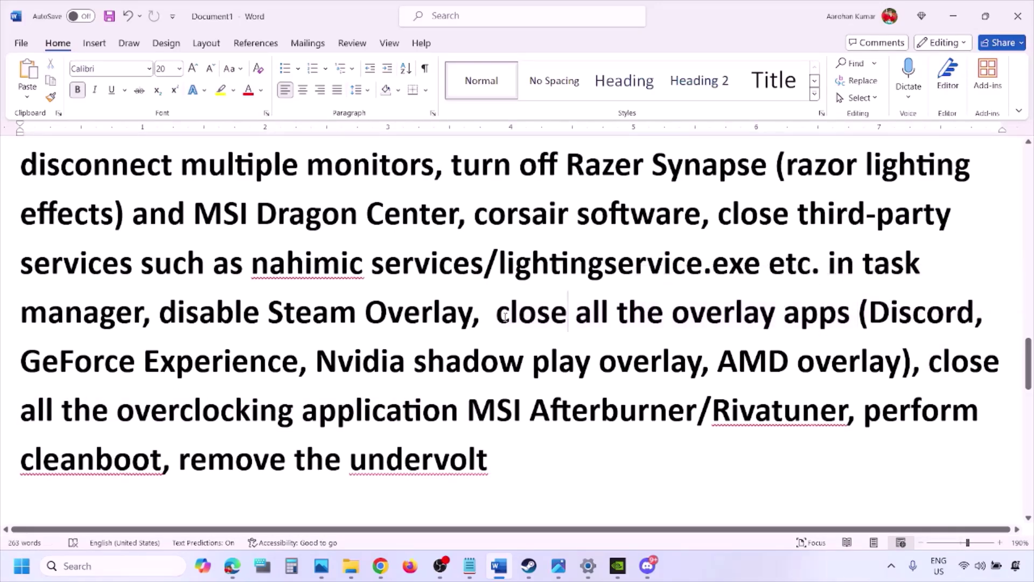
pyautogui.moveTo(500, 314); pyautogui.dragTo(854, 321)
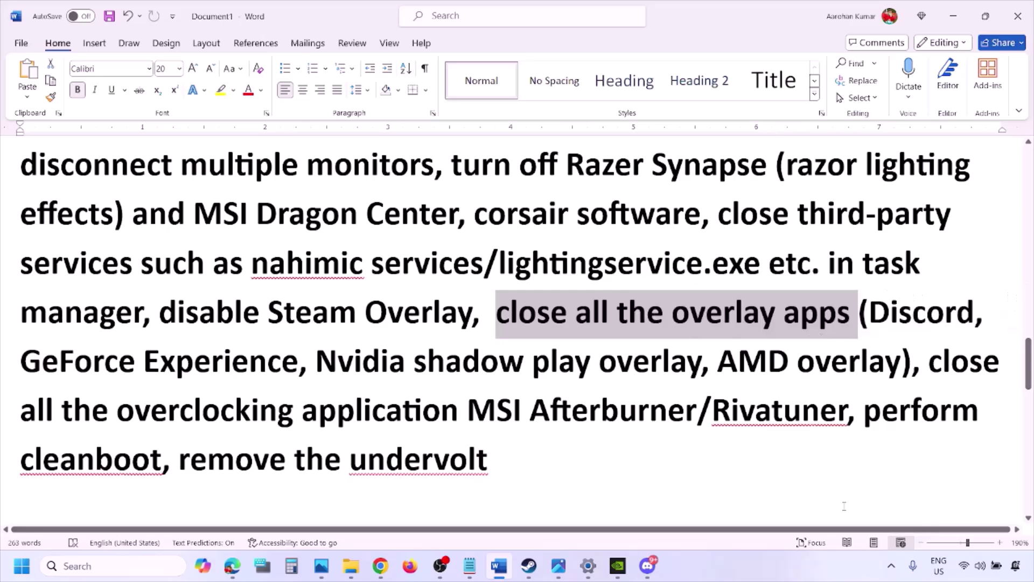
# - Quit the Discord and NVIDIA apps running in the background
pyautogui.click(894, 570)
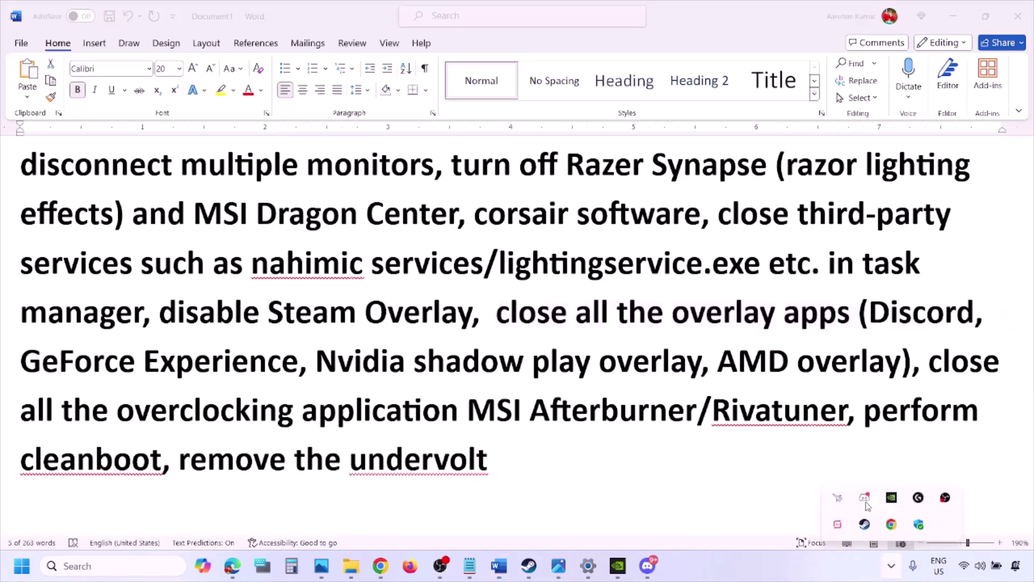
pyautogui.rightClick(865, 501)
pyautogui.click(916, 487)
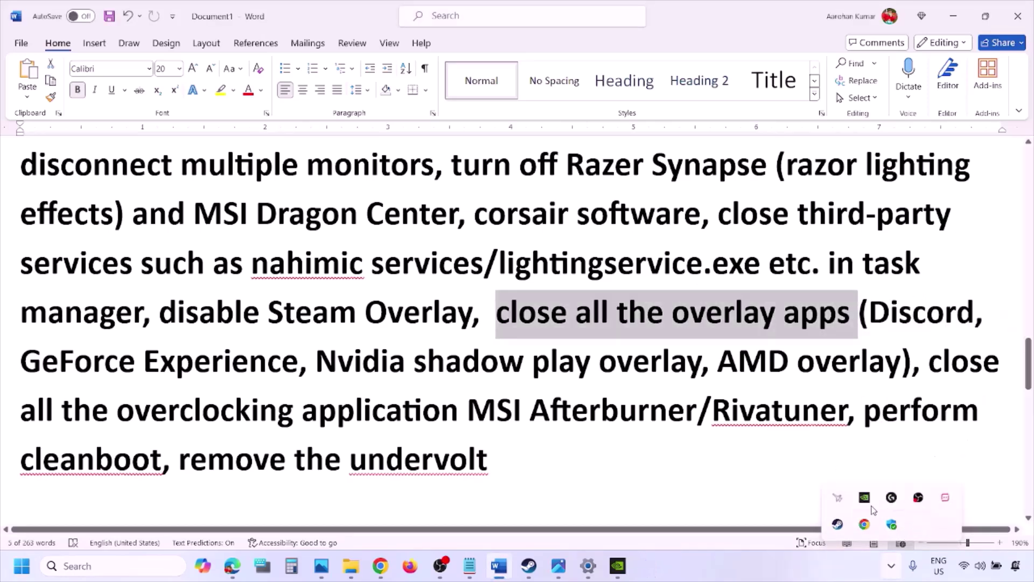
pyautogui.rightClick(864, 499)
pyautogui.click(895, 497)
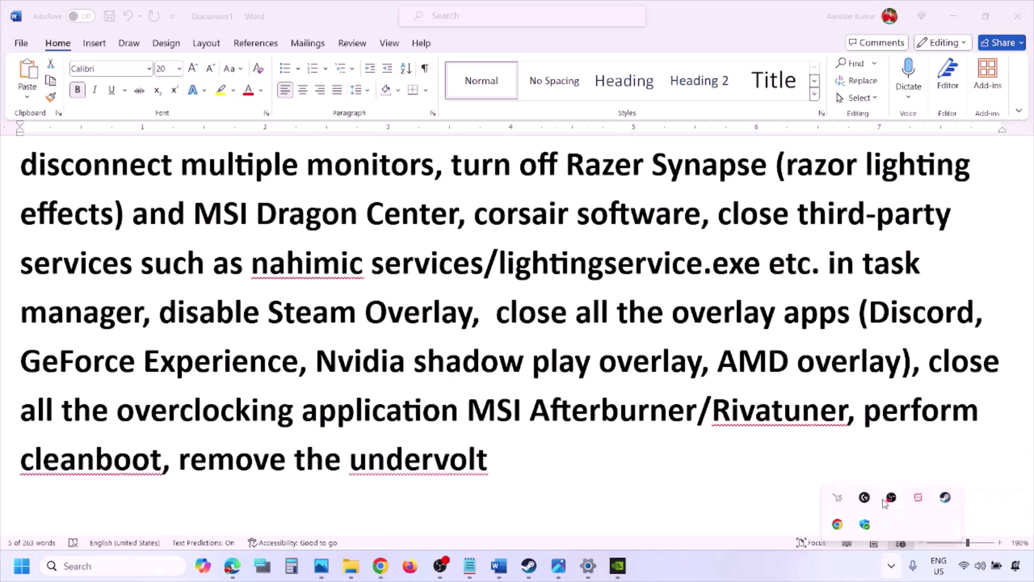
# - Quit G HUB and the background app with the pink icon from the hidden system tray apps
pyautogui.rightClick(865, 498)
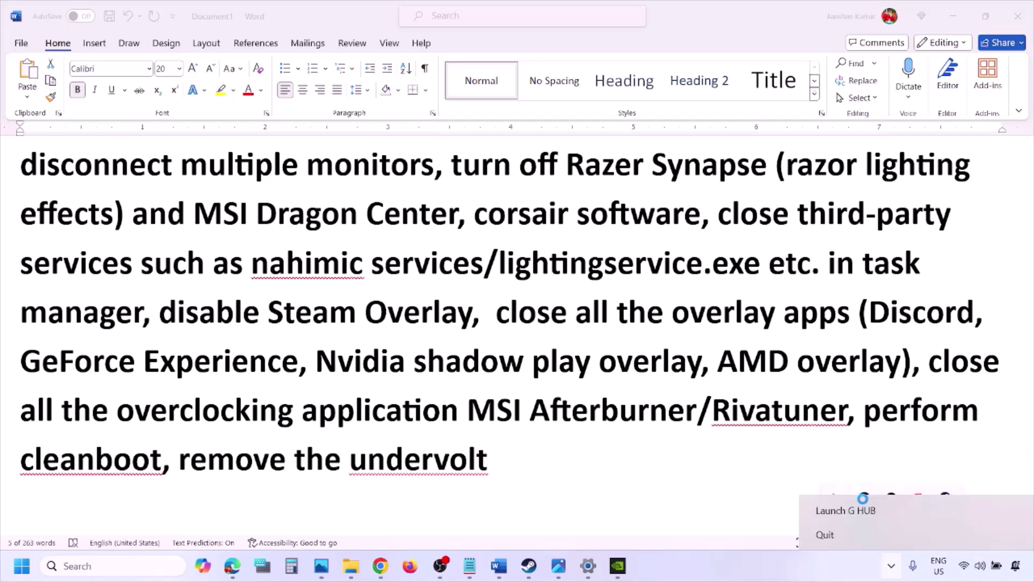
pyautogui.click(855, 535)
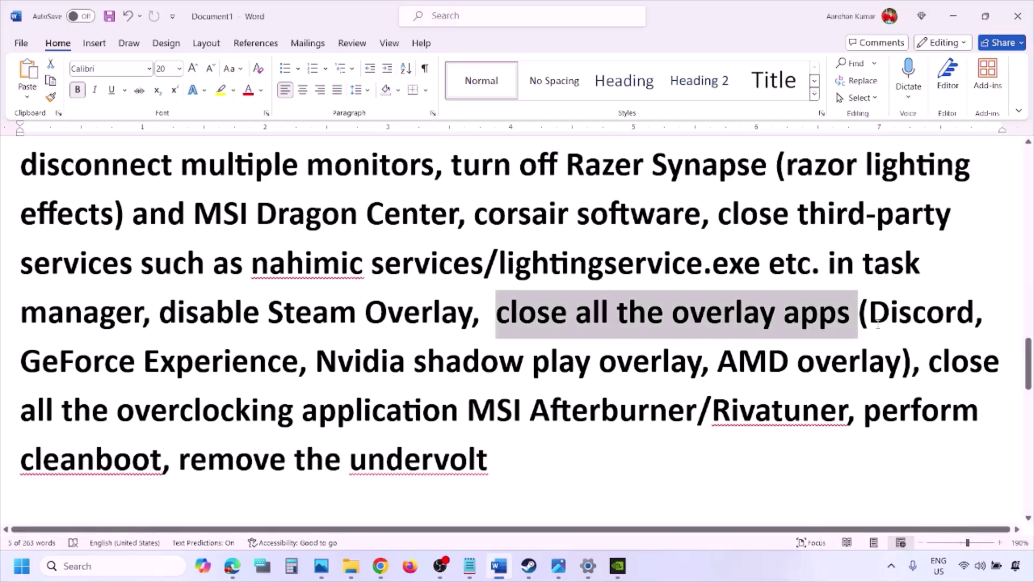
pyautogui.click(891, 566)
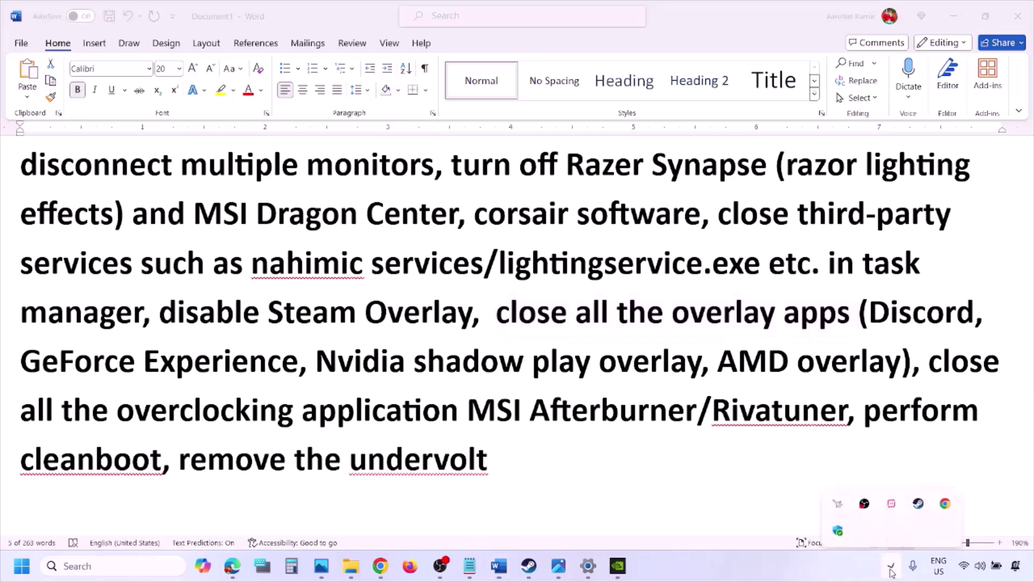
pyautogui.rightClick(892, 498)
pyautogui.click(937, 489)
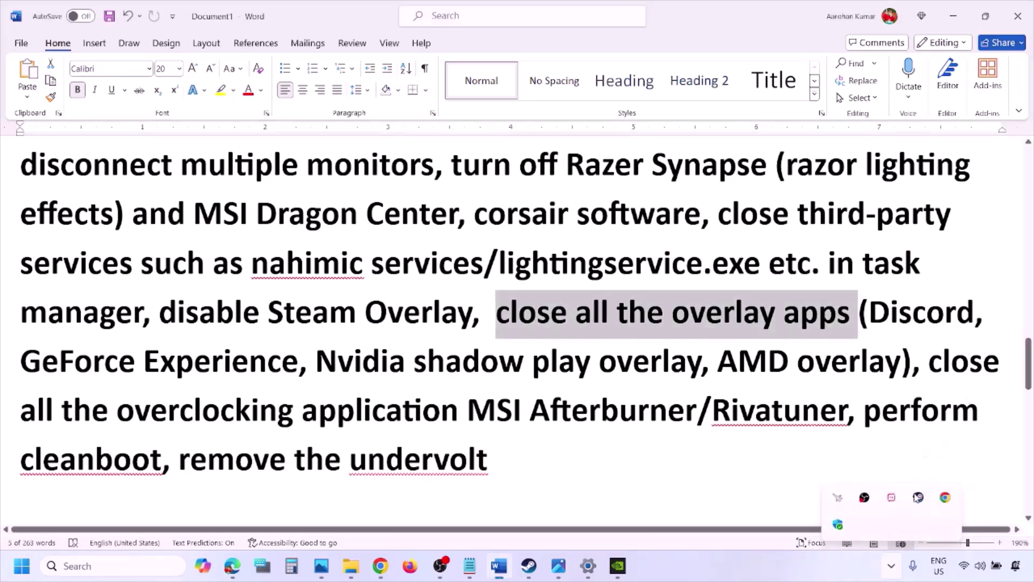
pyautogui.click(891, 524)
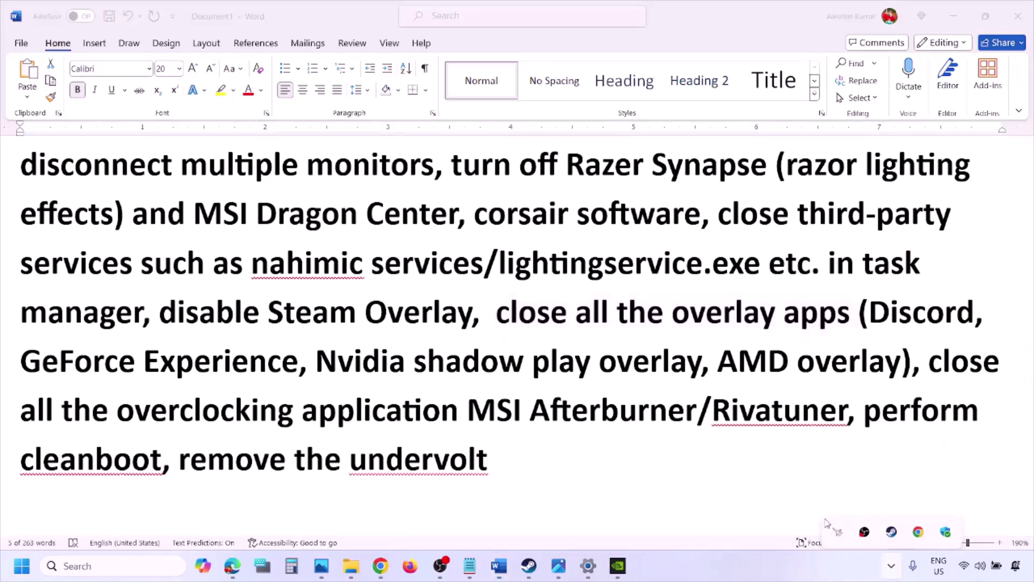
# - Highlight the note about closing overclocking applications, close MSI Afterburner running in the background, and highlight "Rivatuner" in the notes
pyautogui.moveTo(933, 364); pyautogui.dragTo(497, 412)
pyautogui.click(893, 564)
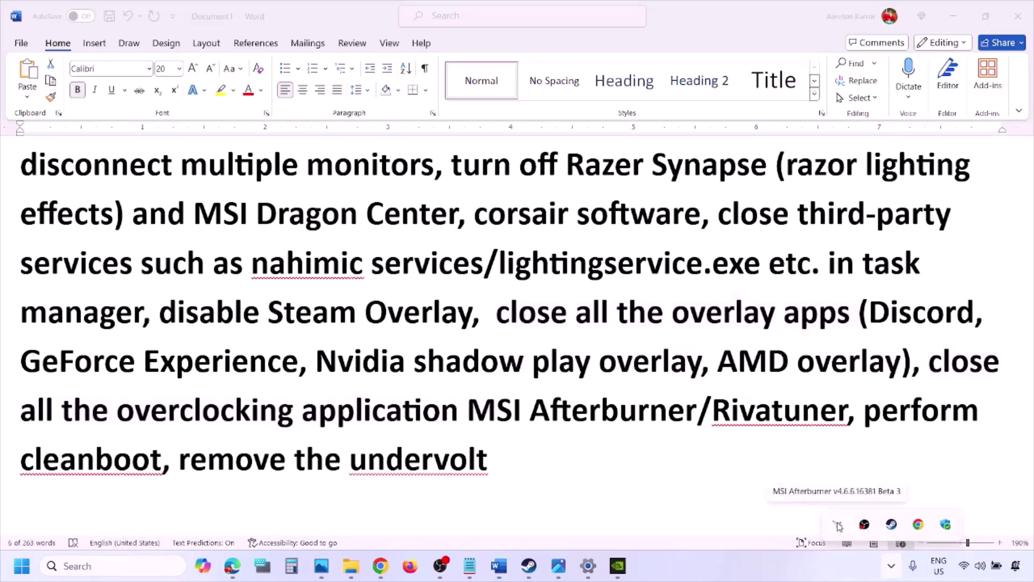
pyautogui.rightClick(836, 528)
pyautogui.click(873, 519)
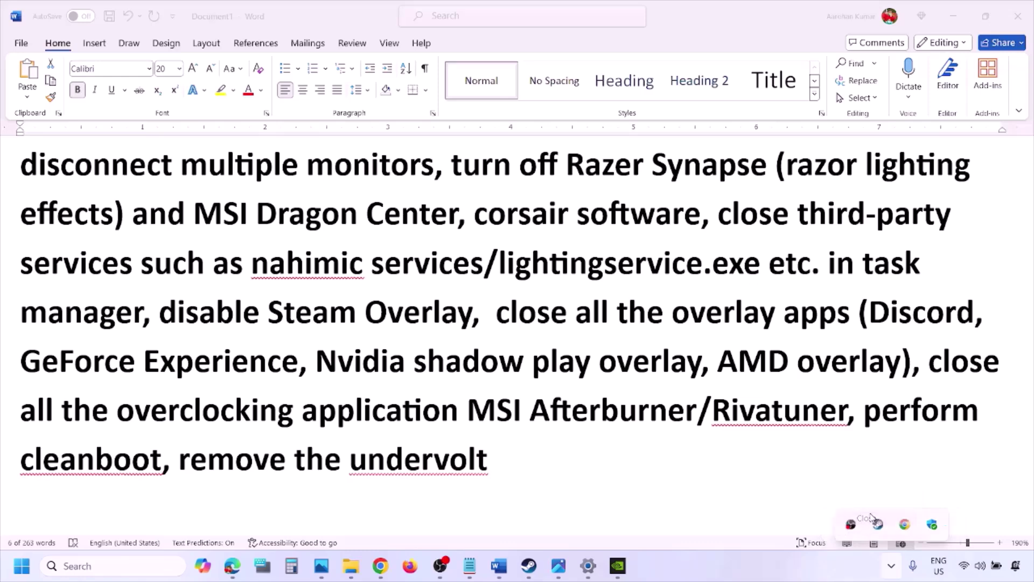
pyautogui.click(735, 376)
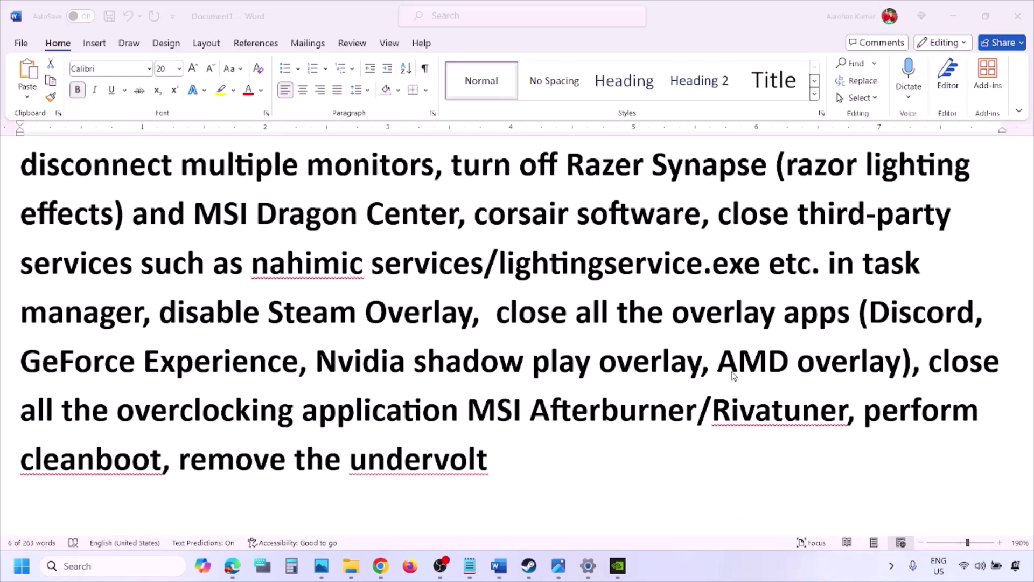
pyautogui.moveTo(819, 408); pyautogui.dragTo(713, 407)
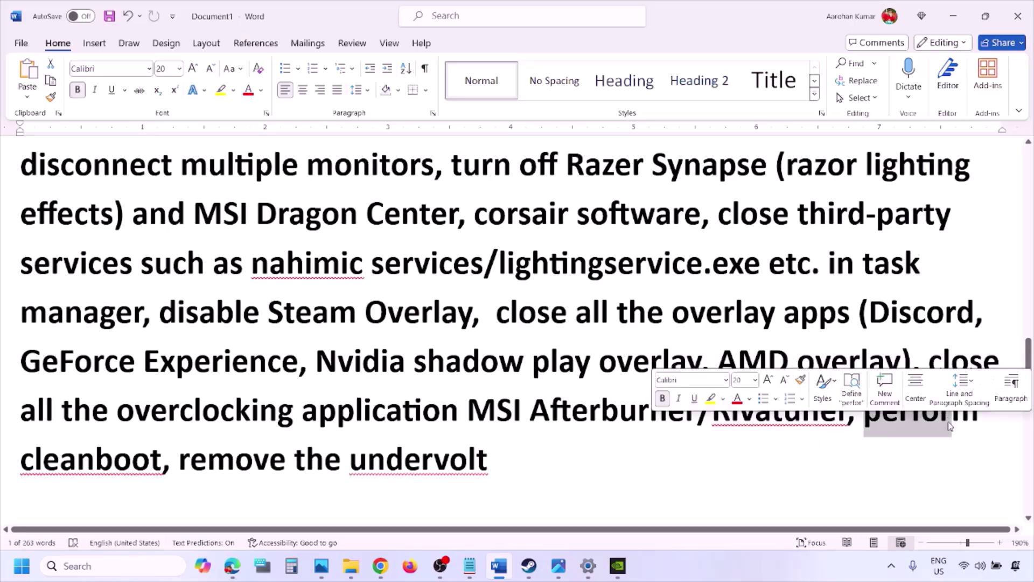
# - Highlight "perform" before "cleanboot" in the notes, then search Windows for "system" and open the services list in System Configuration
pyautogui.moveTo(952, 413); pyautogui.dragTo(865, 412)
pyautogui.click(63, 561)
pyautogui.write('ystem')
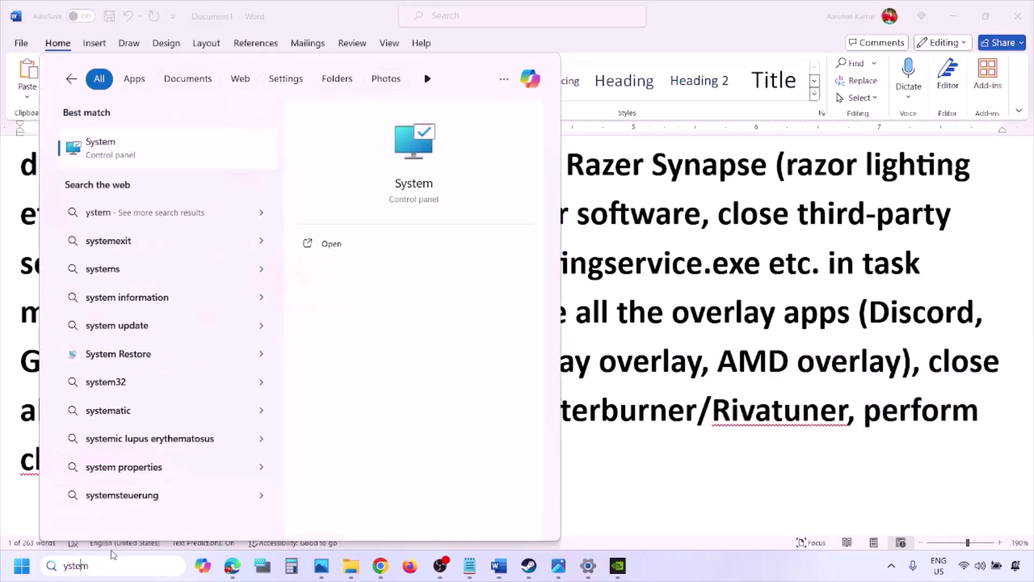
pyautogui.write('s')
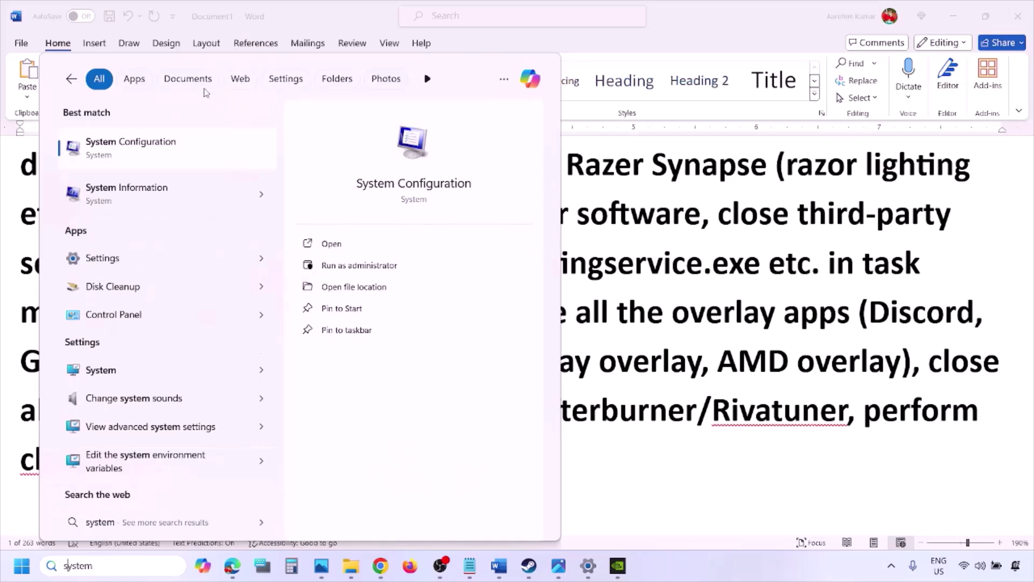
pyautogui.click(163, 153)
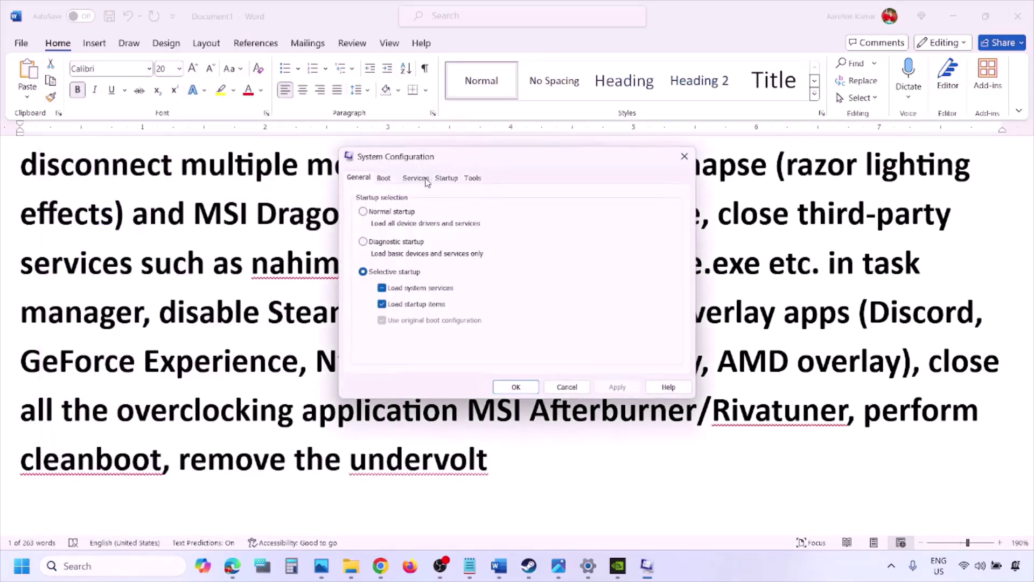
pyautogui.click(426, 178)
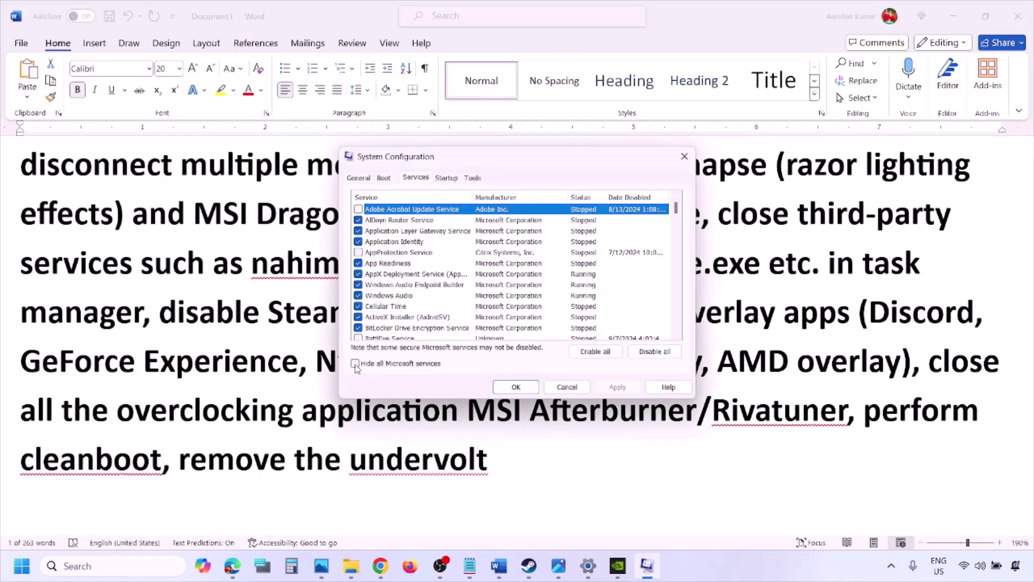